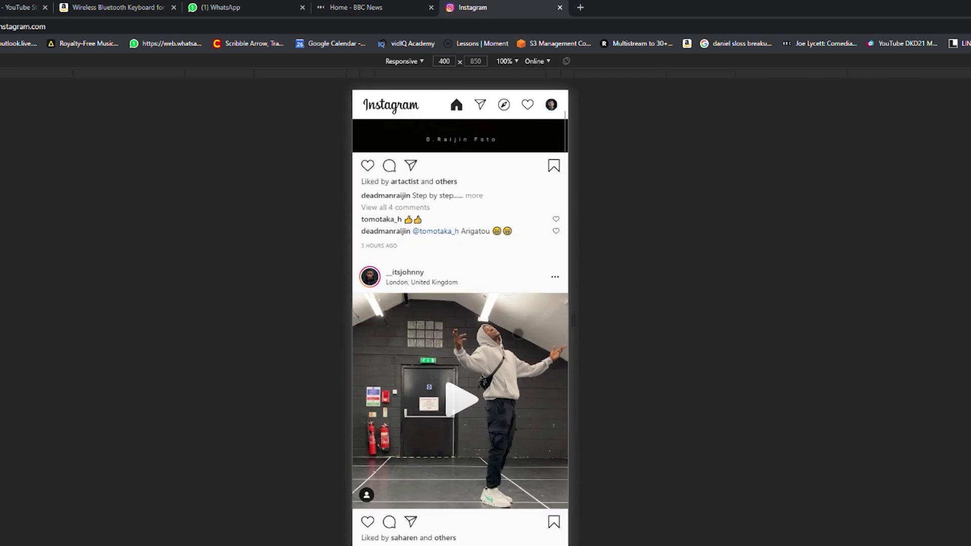
{"action": "scroll", "coordinate": [516, 320], "scroll_direction": "down", "scroll_amount": 5}
{"action": "scroll", "coordinate": [517, 320], "scroll_direction": "down", "scroll_amount": 10}
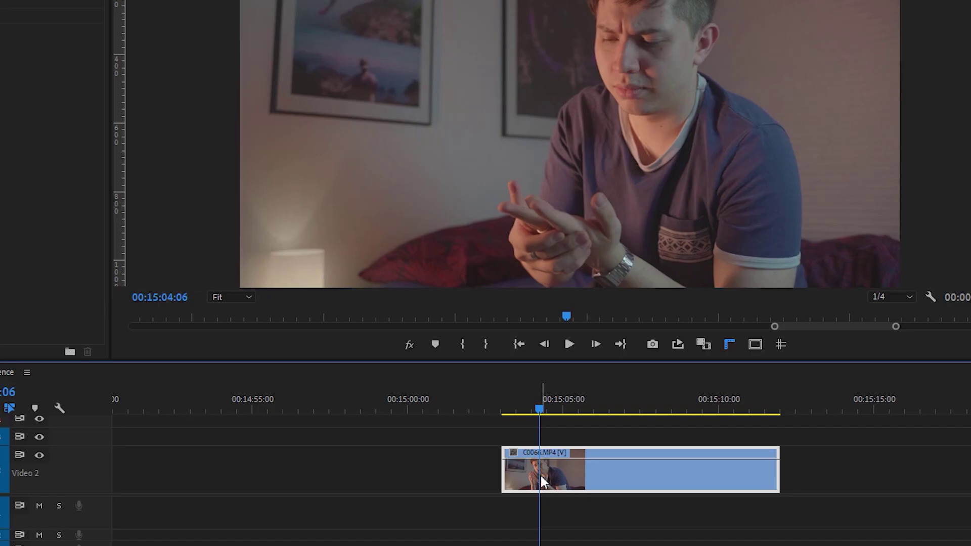
- Replace the clip in the Premiere Pro timeline with an After Effects composition
{"action": "right_click", "coordinate": [542, 476]}
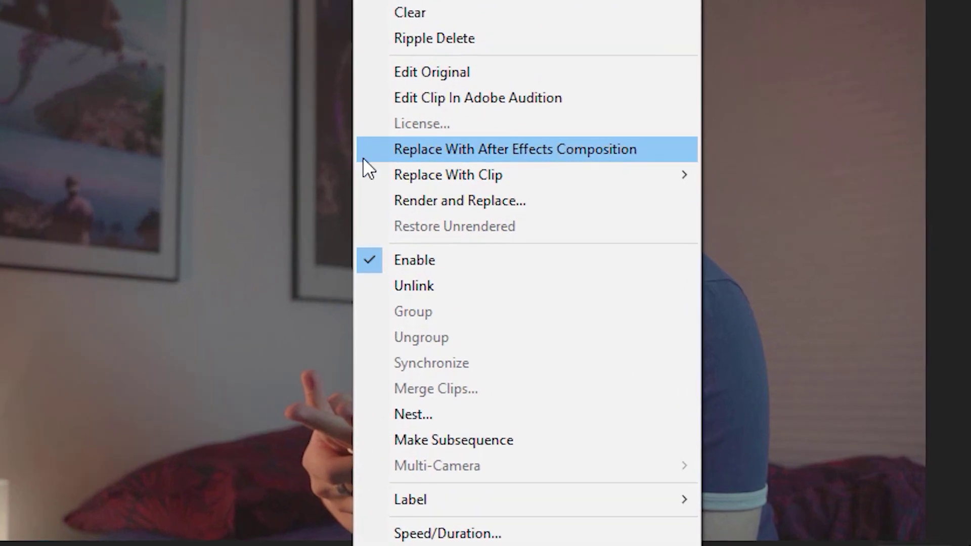
{"action": "left_click", "coordinate": [103, 162]}
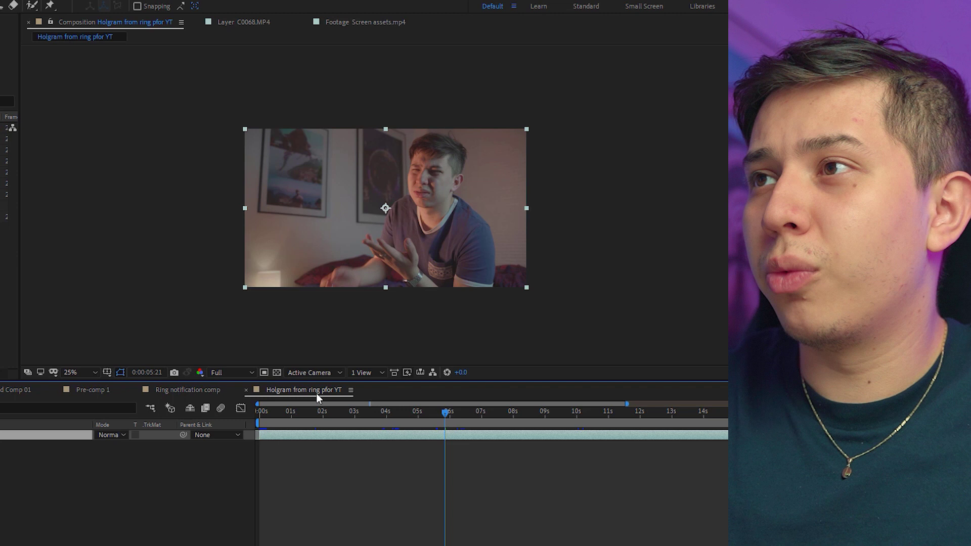
- Open the Tracker and start motion tracking on the C0068.MP4 layer
{"action": "scroll", "coordinate": [442, 153], "scroll_direction": "up", "scroll_amount": 4}
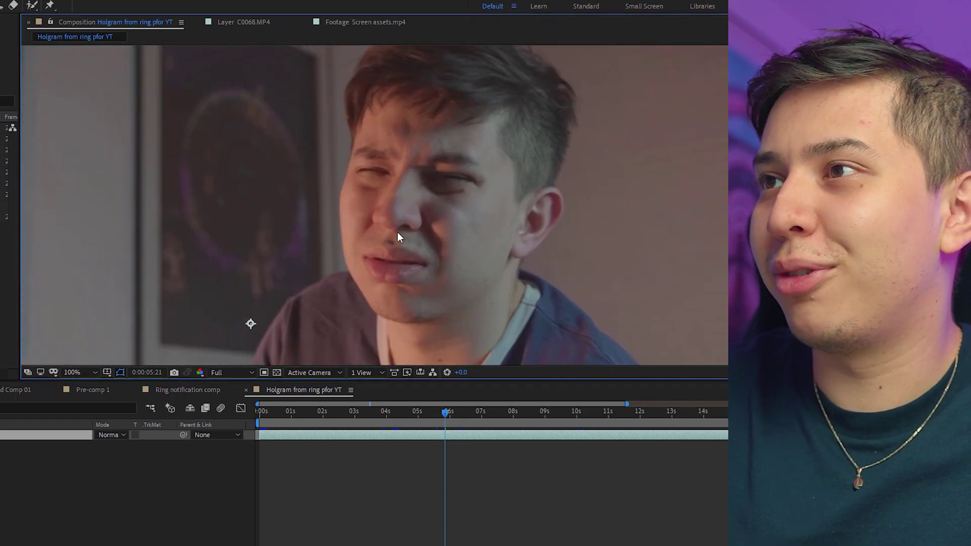
{"action": "scroll", "coordinate": [397, 233], "scroll_direction": "down", "scroll_amount": 2}
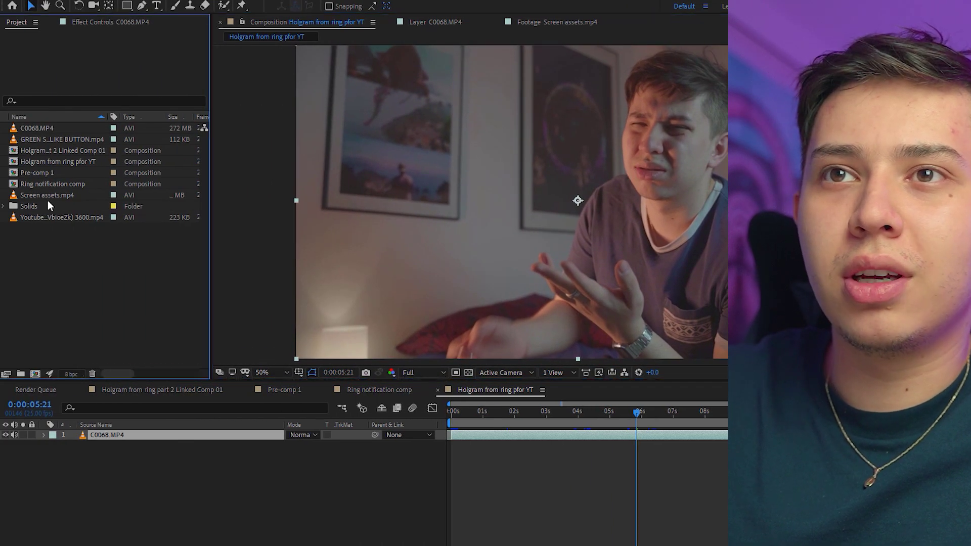
{"action": "left_click", "coordinate": [48, 198]}
{"action": "left_click", "coordinate": [49, 217]}
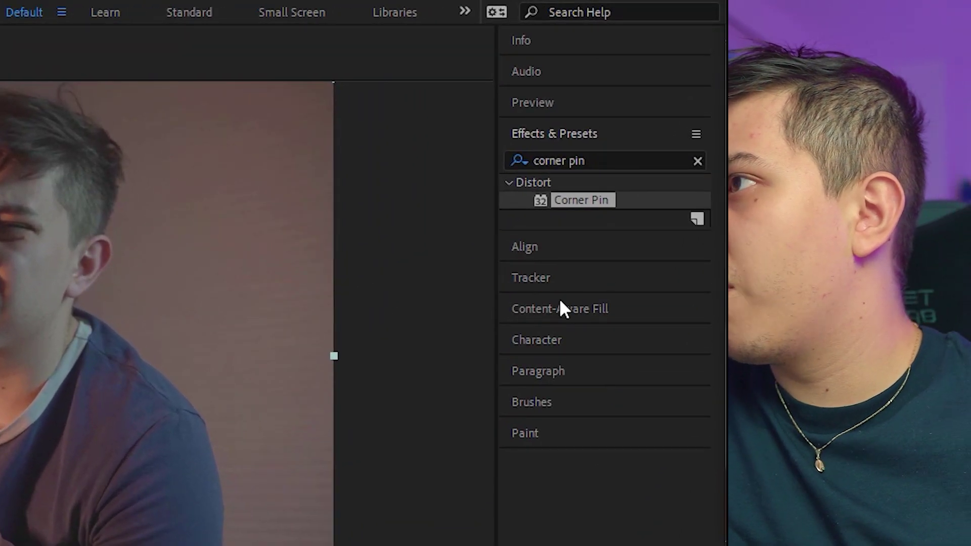
{"action": "left_click", "coordinate": [610, 186]}
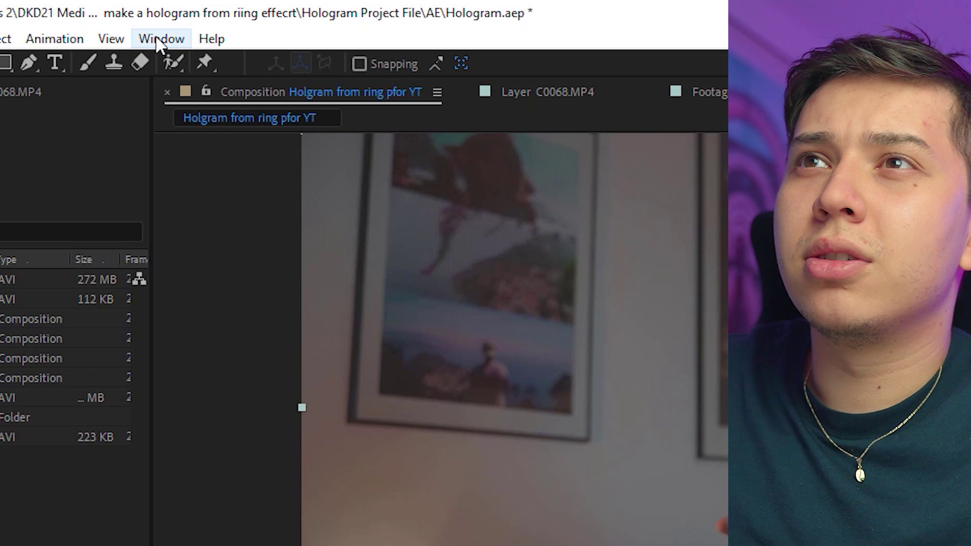
{"action": "left_click", "coordinate": [160, 37]}
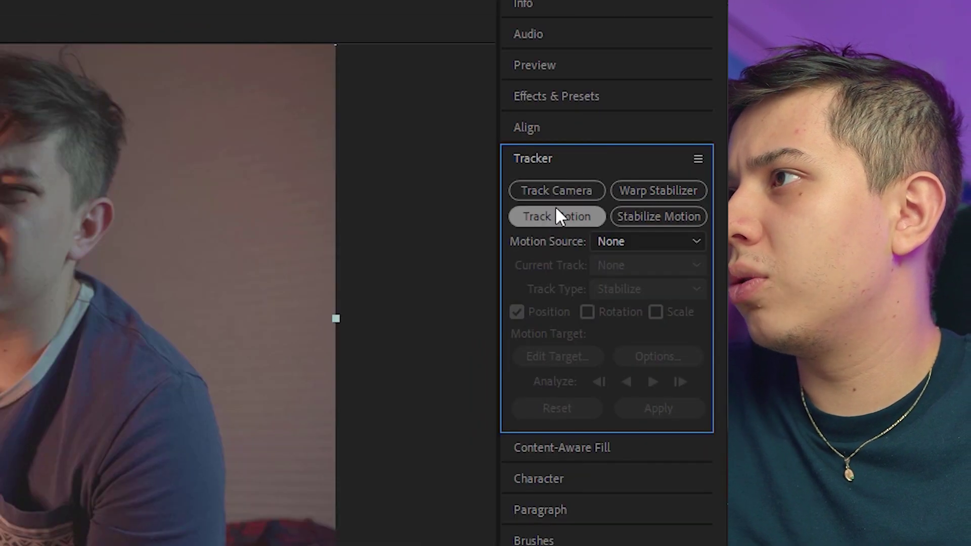
{"action": "left_click", "coordinate": [559, 220]}
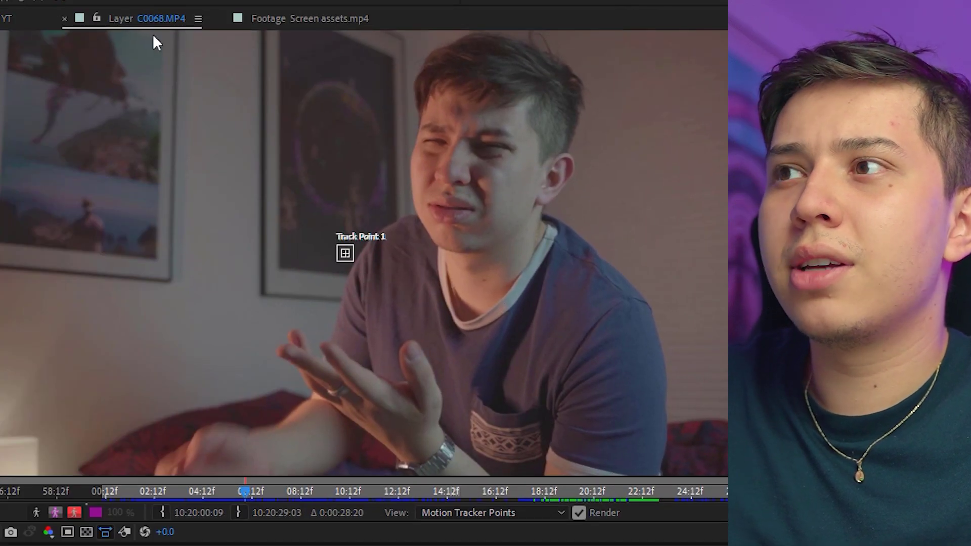
- Place Track Point 1 over the ring on the man's finger and analyze the motion forward
{"action": "scroll", "coordinate": [346, 255], "scroll_direction": "up", "scroll_amount": 4}
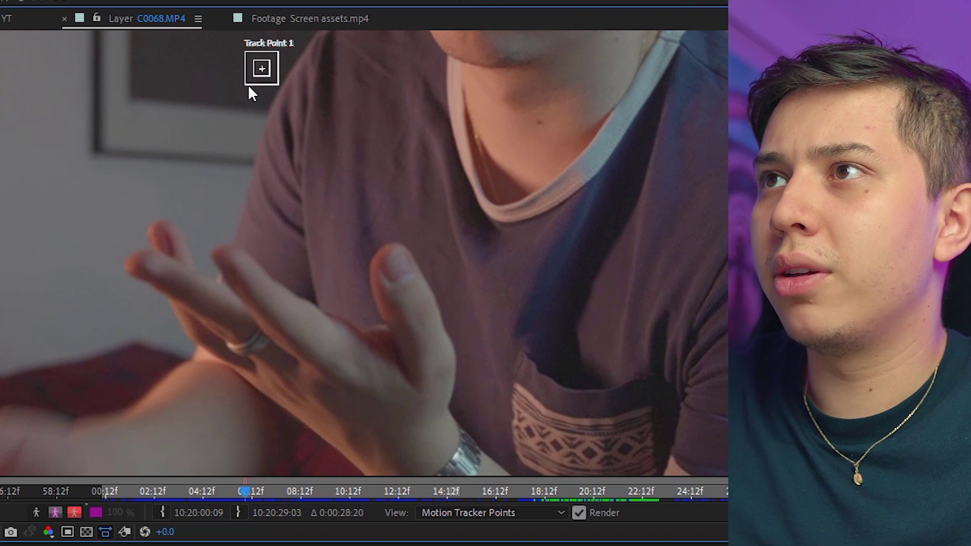
{"action": "left_click_drag", "start_coordinate": [258, 86], "coordinate": [250, 365]}
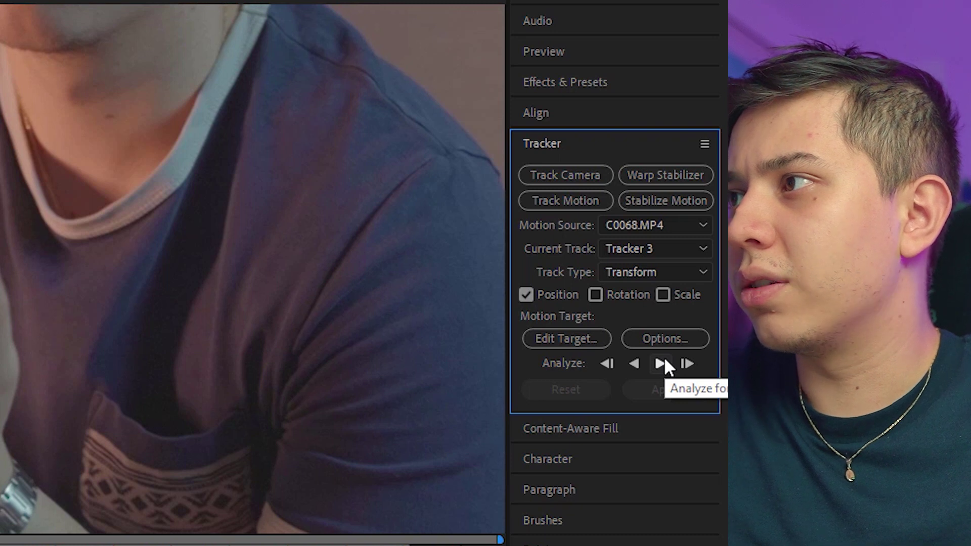
{"action": "left_click", "coordinate": [660, 363]}
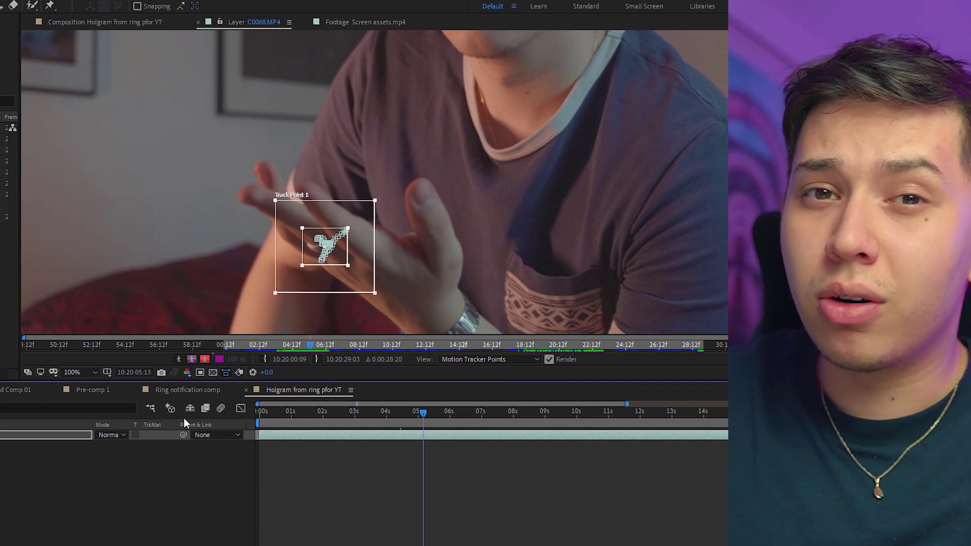
- Add a null object to the composition
{"action": "right_click", "coordinate": [147, 451]}
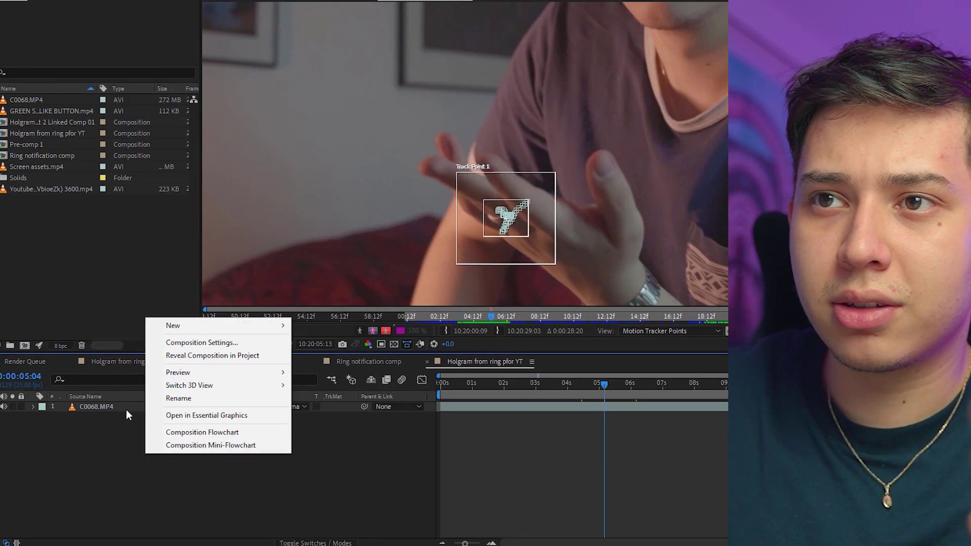
{"action": "mouse_move", "coordinate": [172, 328]}
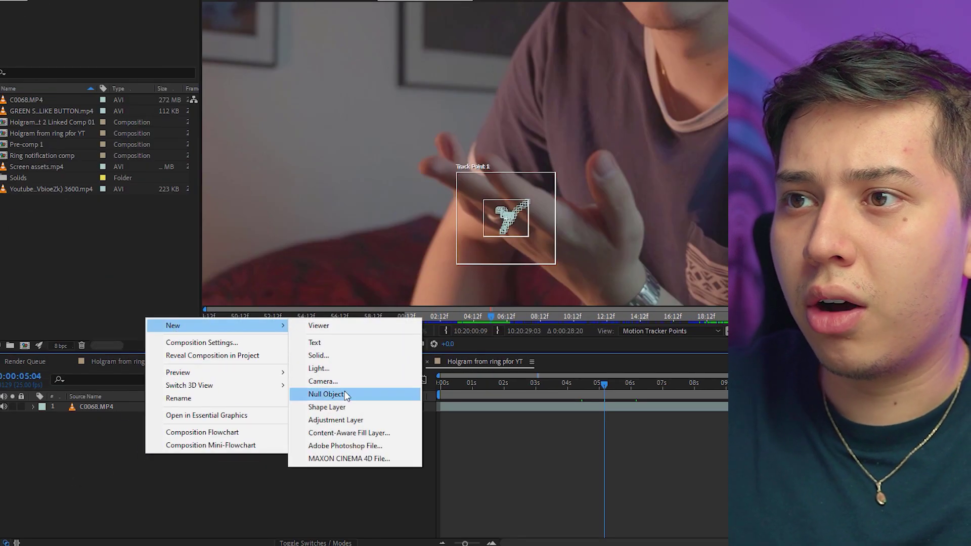
{"action": "left_click", "coordinate": [345, 391]}
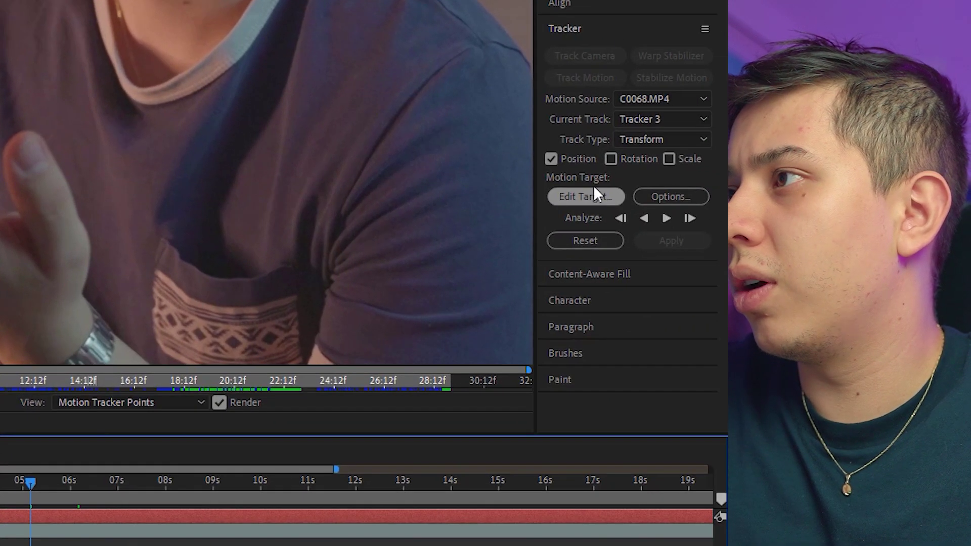
- Set Null 3 as the motion target and apply the tracking data to it in X and Y
{"action": "left_click", "coordinate": [578, 199]}
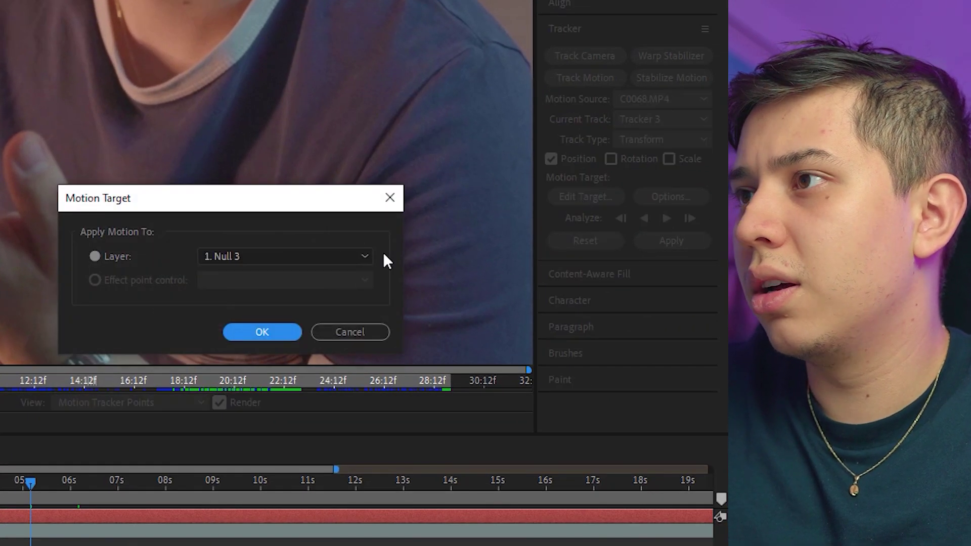
{"action": "left_click", "coordinate": [248, 257]}
{"action": "left_click", "coordinate": [251, 277]}
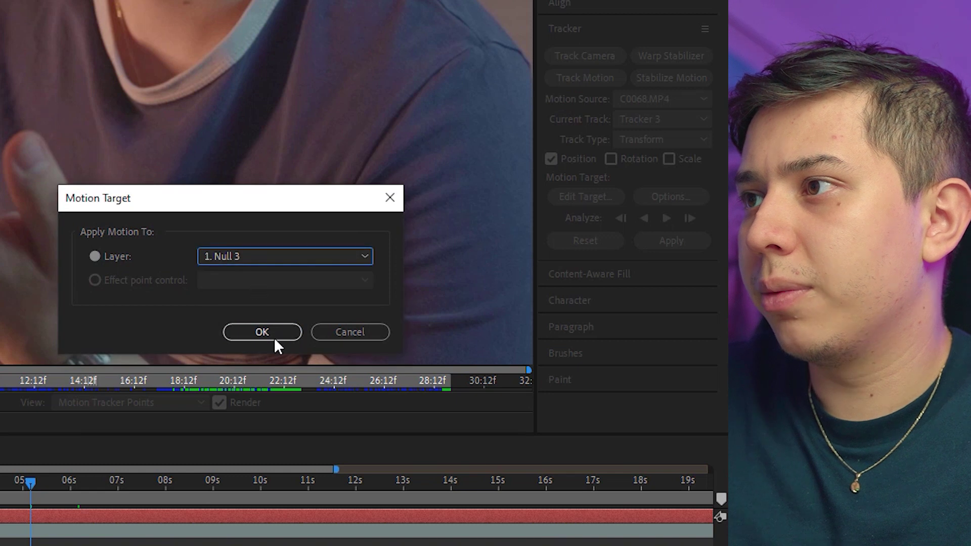
{"action": "left_click", "coordinate": [273, 335]}
{"action": "left_click", "coordinate": [673, 242]}
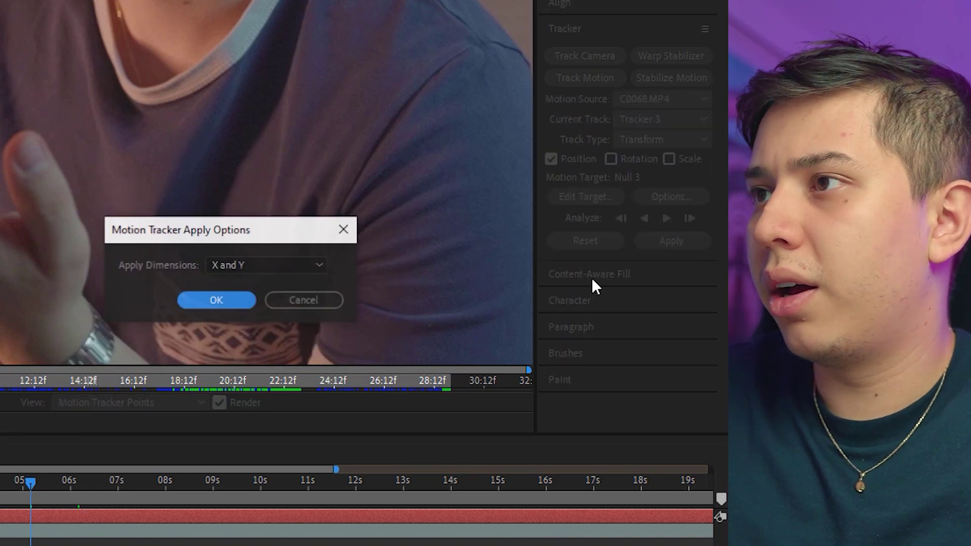
{"action": "left_click", "coordinate": [225, 301]}
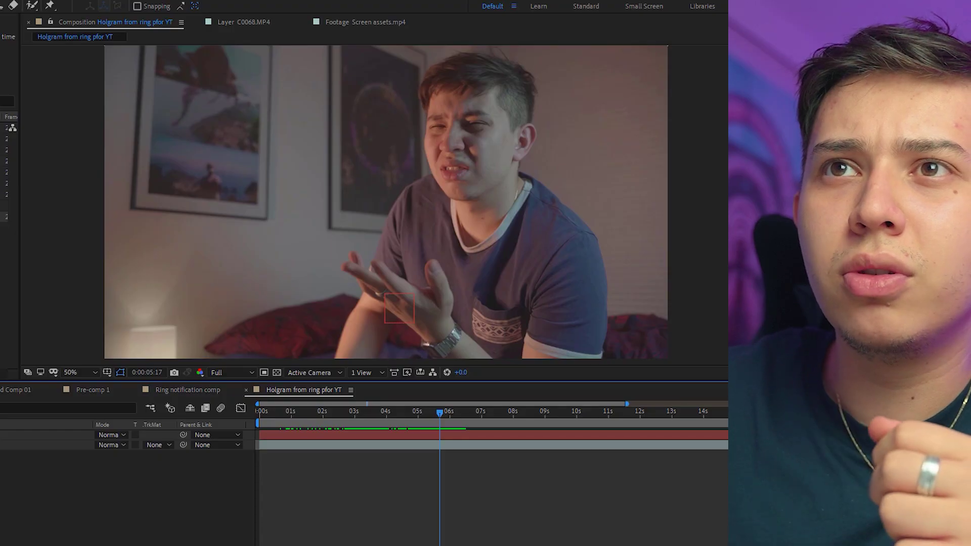
- Add Screen assets.mp4 above the null, trimmed to start at 0:00:03:04 and split at 0:00:06:02
{"action": "left_click_drag", "start_coordinate": [7, 428], "coordinate": [20, 433]}
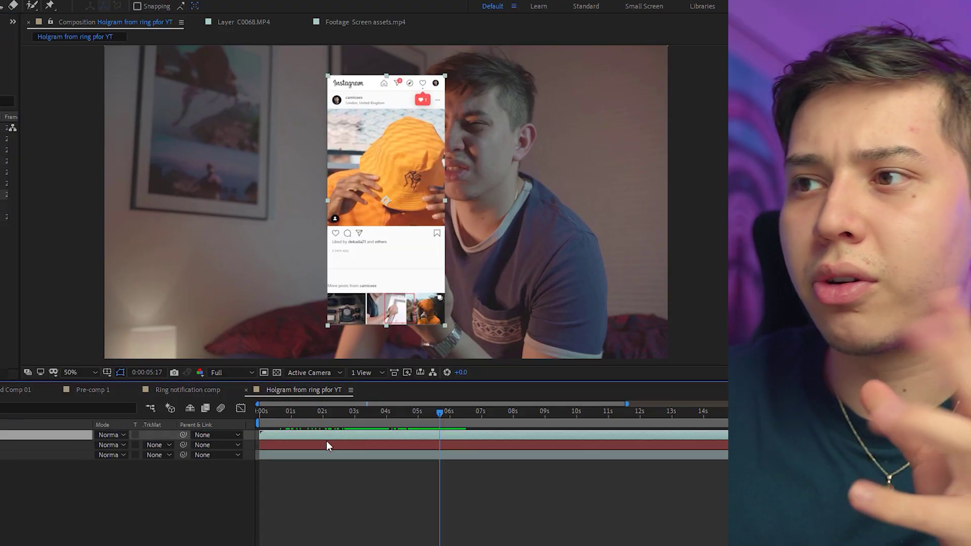
{"action": "mouse_move", "coordinate": [354, 415]}
{"action": "left_mouse_down"}
{"action": "mouse_move", "coordinate": [274, 413]}
{"action": "mouse_move", "coordinate": [492, 411]}
{"action": "mouse_move", "coordinate": [347, 416]}
{"action": "mouse_move", "coordinate": [362, 413]}
{"action": "mouse_move", "coordinate": [369, 438]}
{"action": "mouse_move", "coordinate": [379, 412]}
{"action": "mouse_move", "coordinate": [420, 411]}
{"action": "mouse_move", "coordinate": [360, 412]}
{"action": "left_mouse_up"}
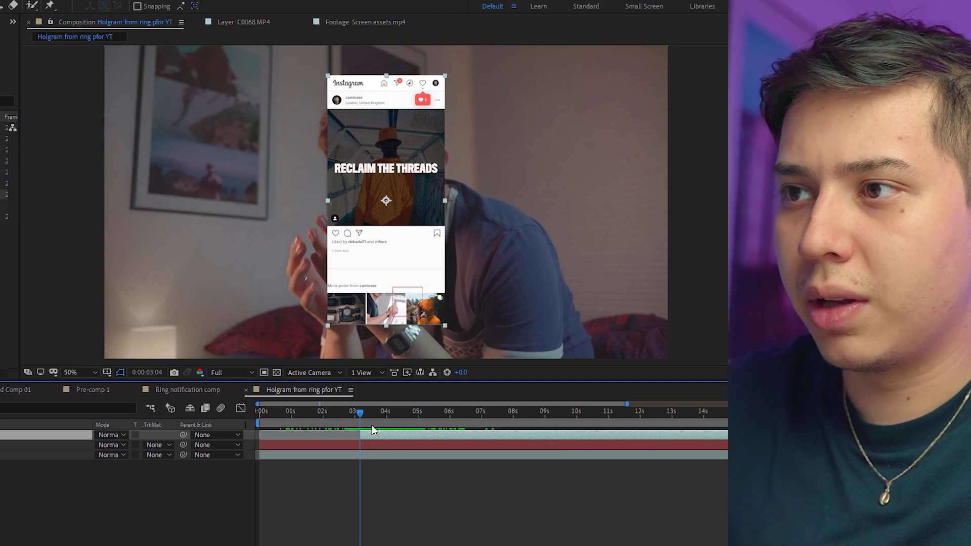
{"action": "left_click_drag", "start_coordinate": [363, 411], "coordinate": [456, 417]}
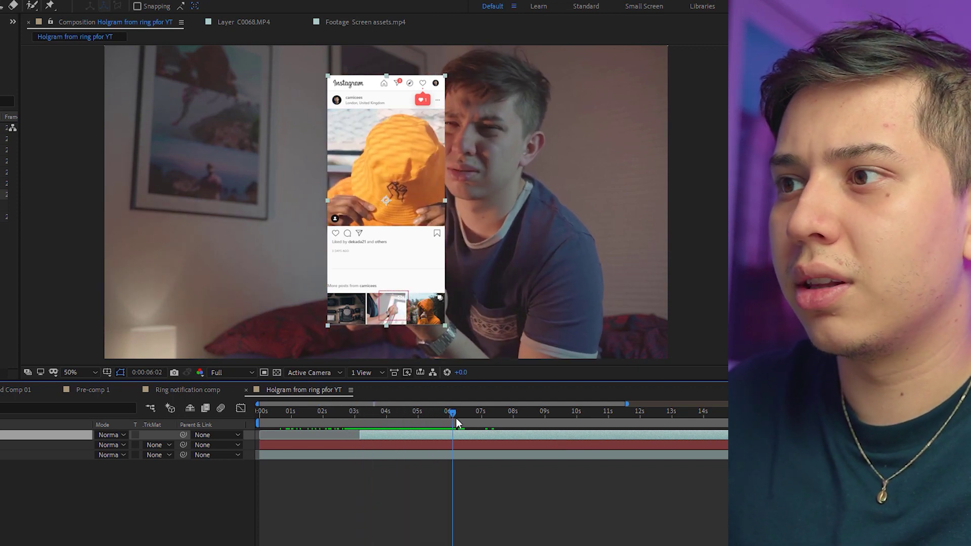
{"action": "key", "text": "ctrl+shift+d"}
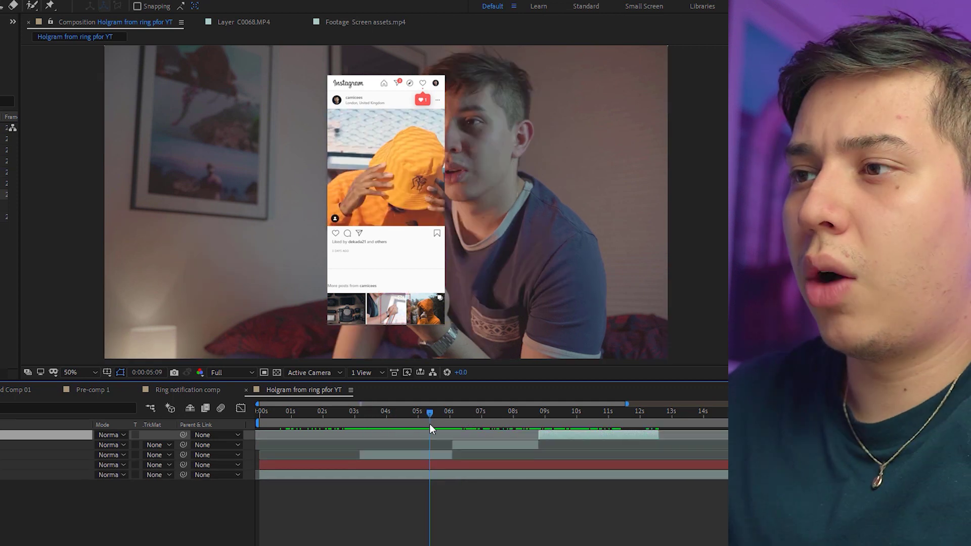
- Slip the footage inside the middle Screen assets.mp4 segment to match the hand gestures in the scene
{"action": "mouse_move", "coordinate": [429, 424]}
{"action": "left_mouse_down"}
{"action": "mouse_move", "coordinate": [570, 427]}
{"action": "mouse_move", "coordinate": [416, 421]}
{"action": "left_mouse_up"}
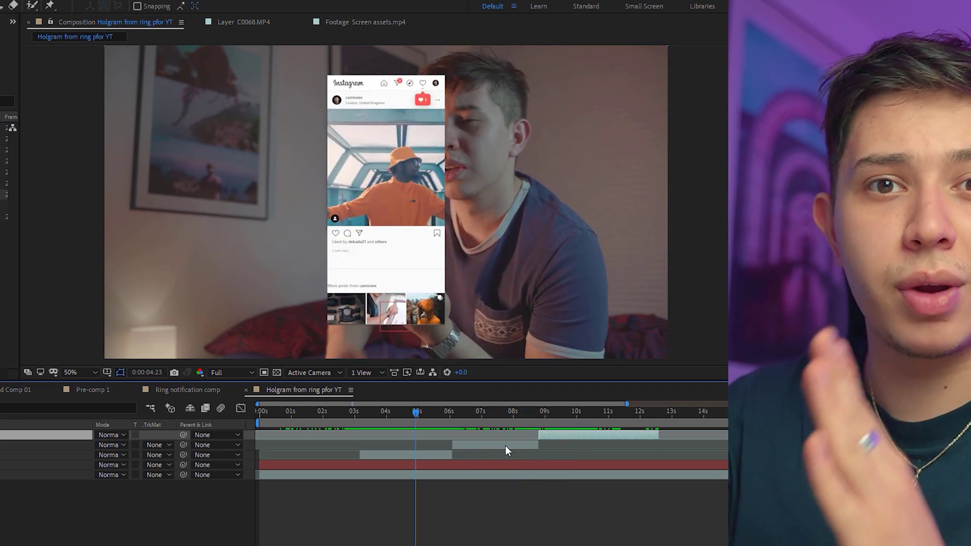
{"action": "left_click_drag", "start_coordinate": [357, 411], "coordinate": [395, 416]}
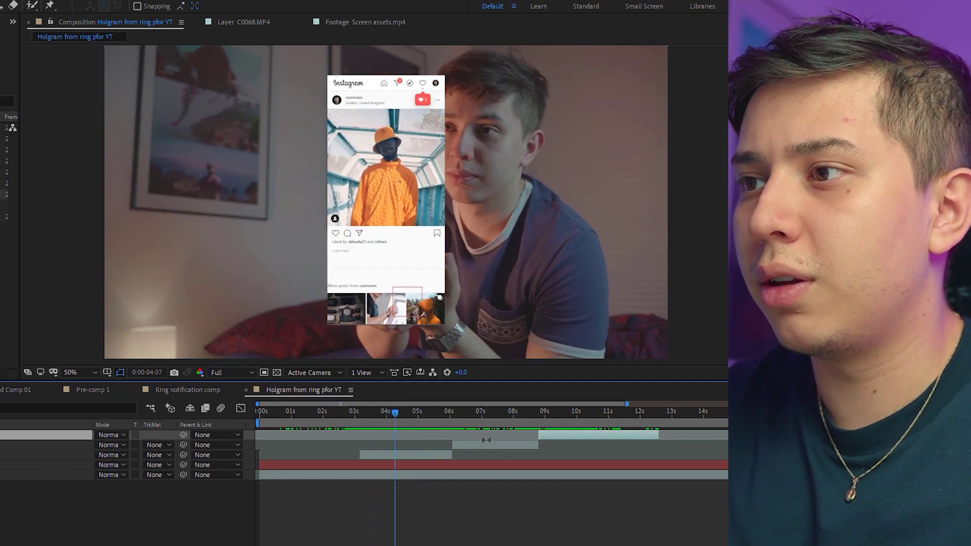
{"action": "left_click_drag", "start_coordinate": [485, 442], "coordinate": [475, 448]}
{"action": "left_click_drag", "start_coordinate": [437, 445], "coordinate": [429, 447]}
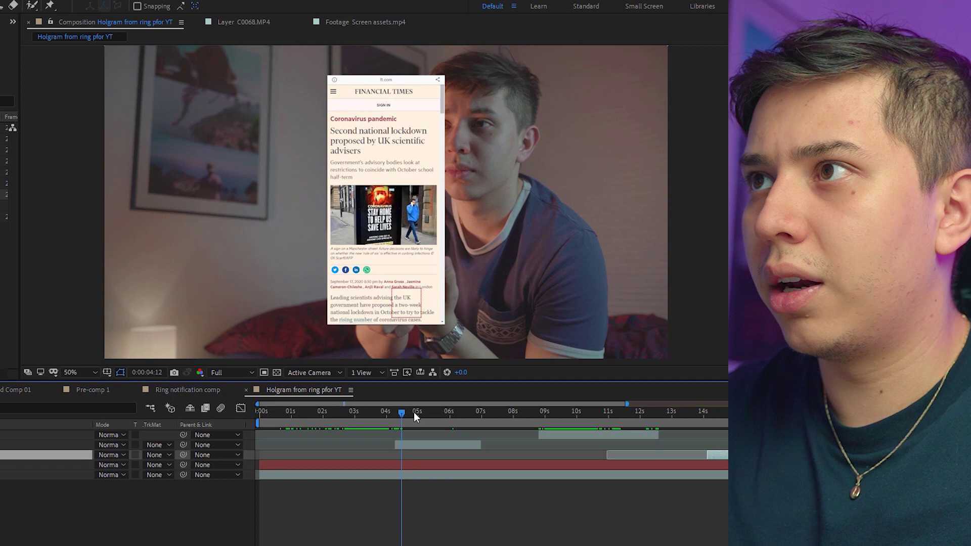
{"action": "left_click_drag", "start_coordinate": [414, 412], "coordinate": [456, 415]}
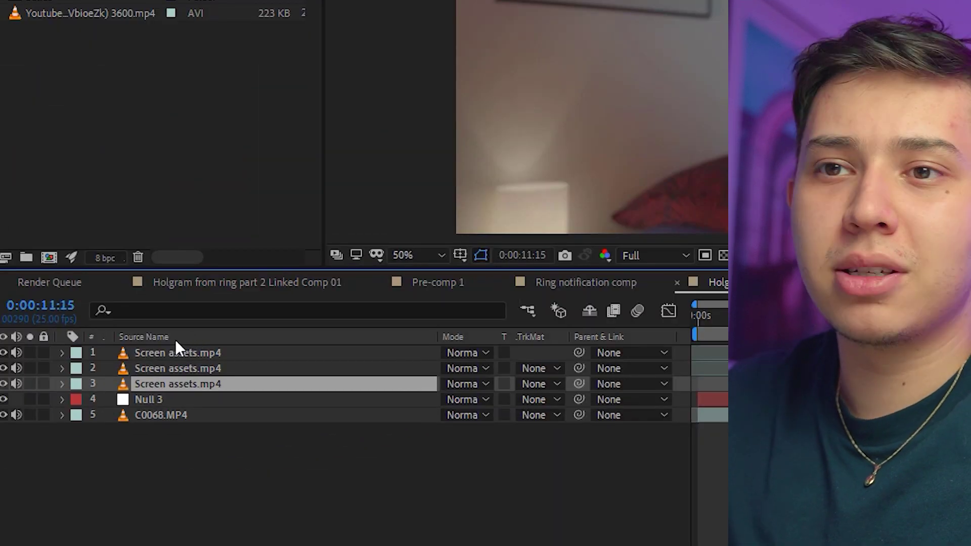
- Pre-compose the three Screen assets.mp4 layers into a composition named Hologram
{"action": "left_click", "coordinate": [215, 352]}
{"action": "left_click", "coordinate": [206, 385], "text": "shift"}
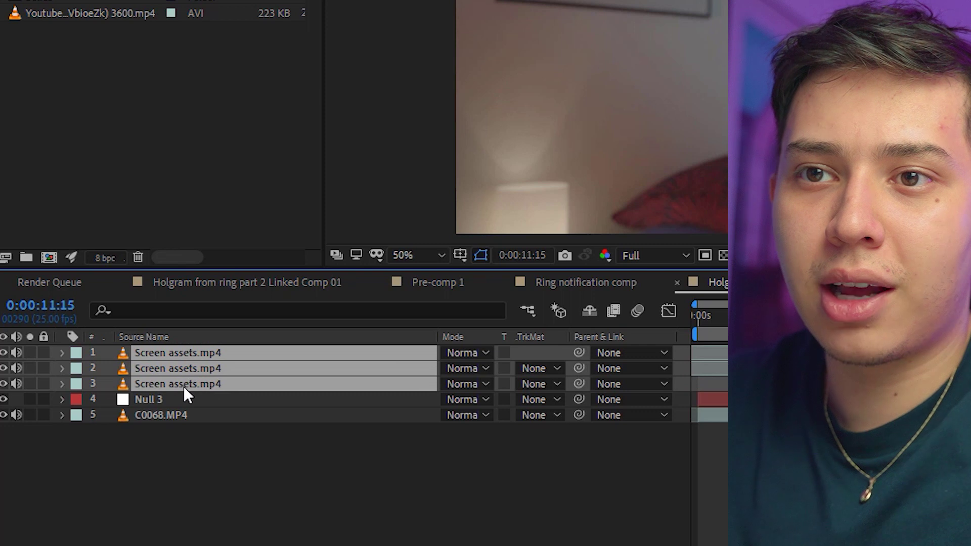
{"action": "right_click", "coordinate": [162, 381]}
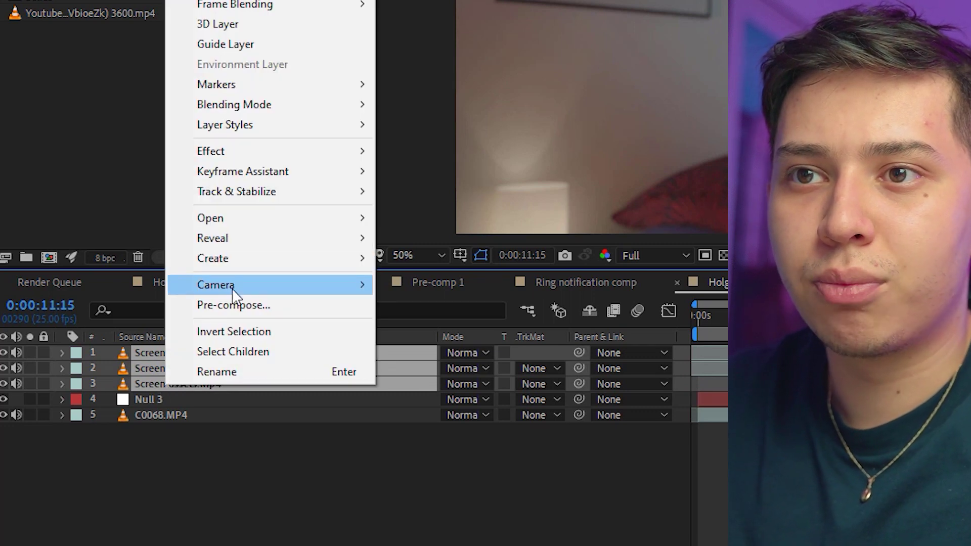
{"action": "left_click", "coordinate": [240, 310]}
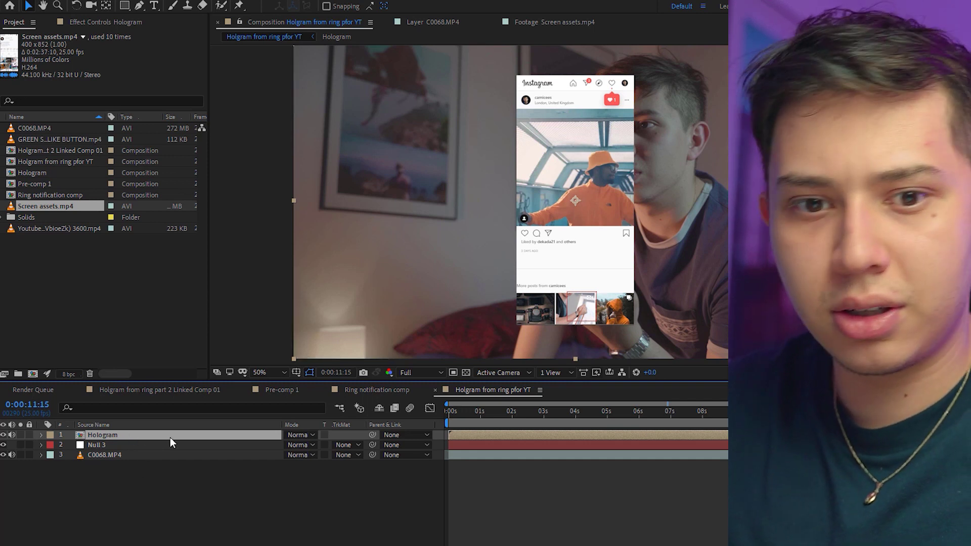
- Lower the Hologram layer's opacity and mirror it by setting its horizontal scale to -100%
{"action": "key", "text": "t"}
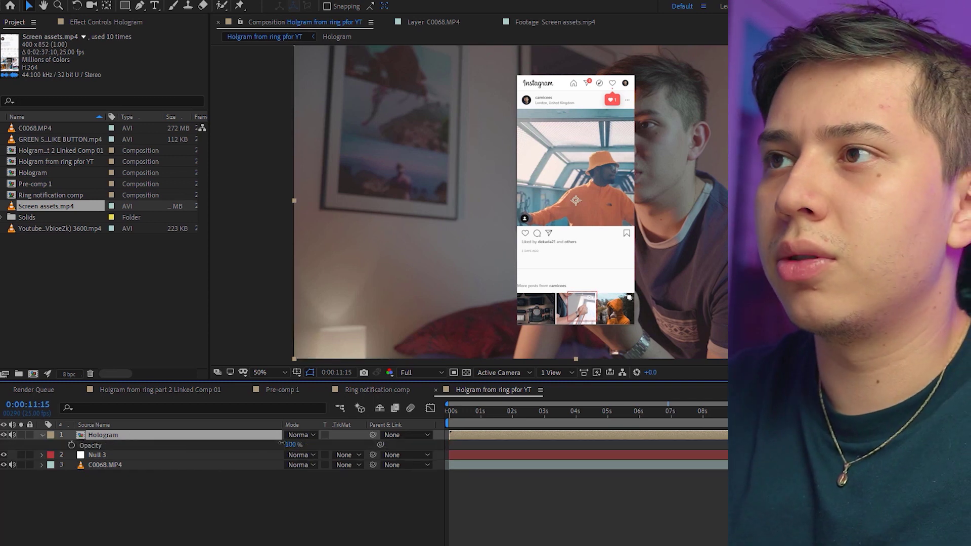
{"action": "left_click_drag", "start_coordinate": [289, 445], "coordinate": [252, 446]}
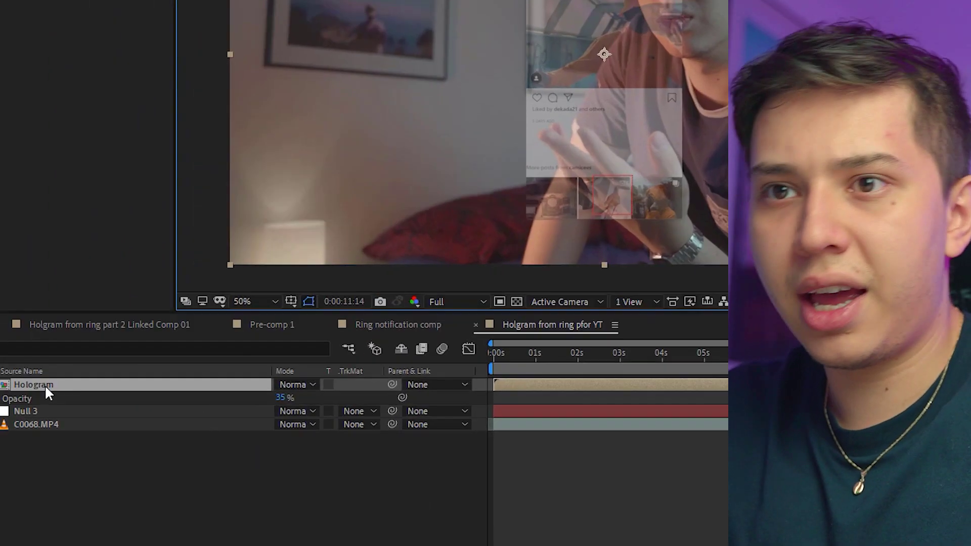
{"action": "key", "text": "s"}
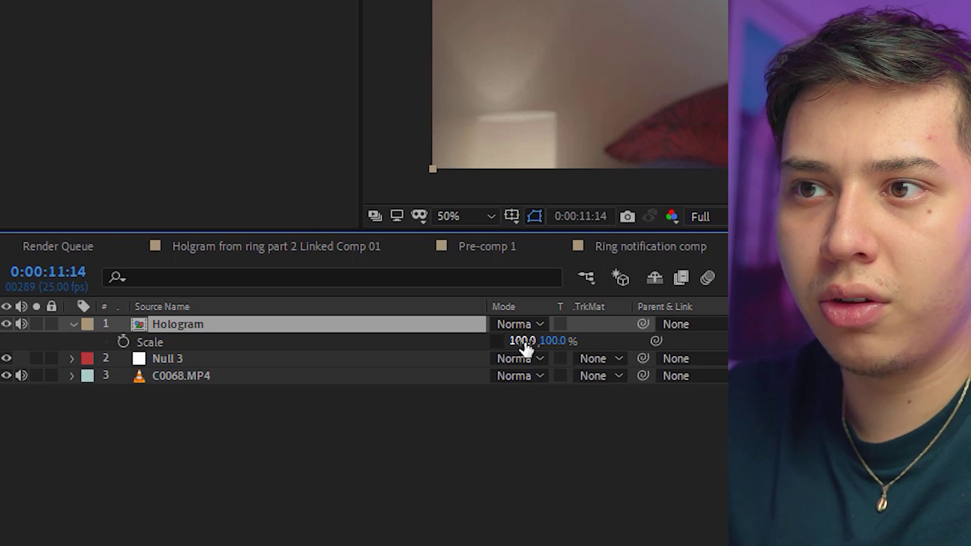
{"action": "left_click", "coordinate": [522, 340]}
{"action": "type", "text": "-100"}
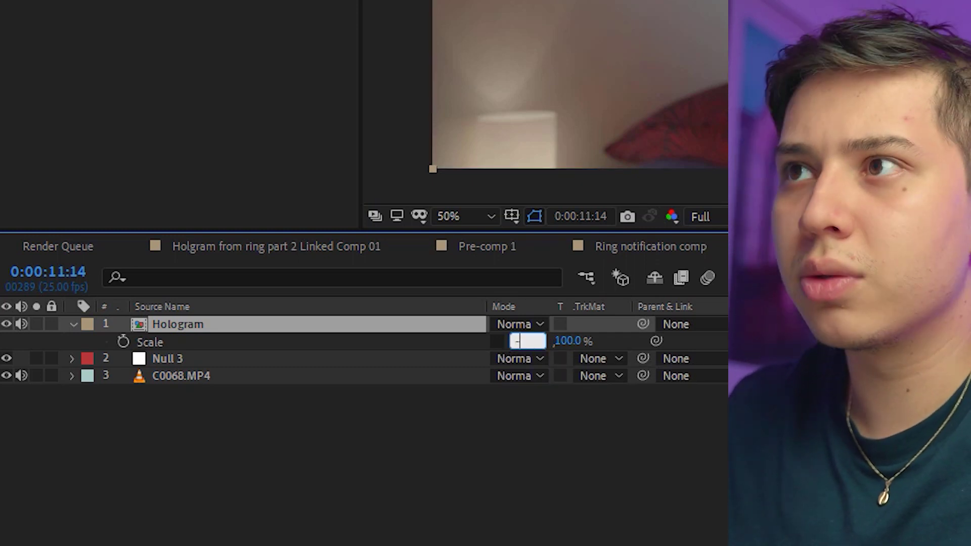
{"action": "key", "text": "Return"}
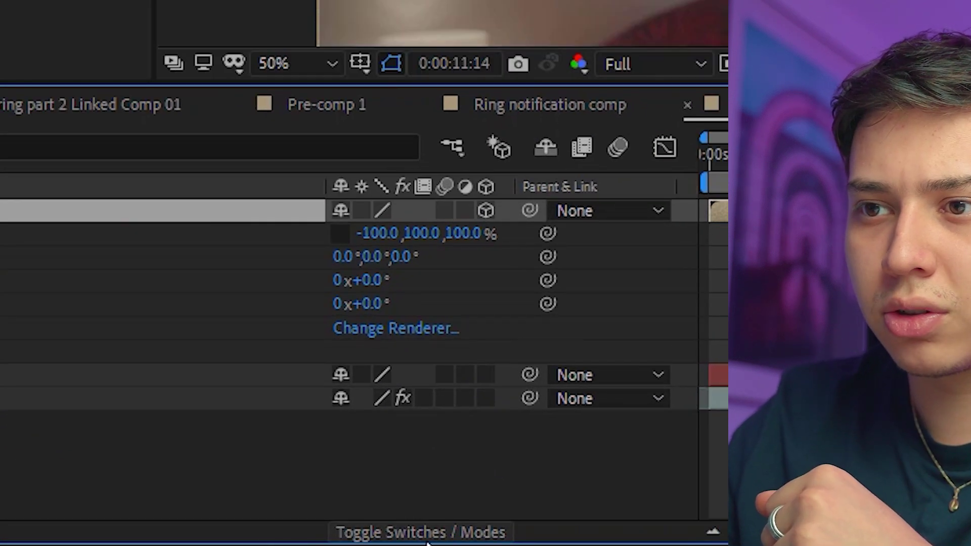
- Rotate the Hologram layer in 3D to orientation 17.1°, 48.4°, 347.5°, scale it to -84.7, 73.6%, and place it above the man's hand
{"action": "left_click", "coordinate": [479, 537]}
{"action": "left_click", "coordinate": [479, 537]}
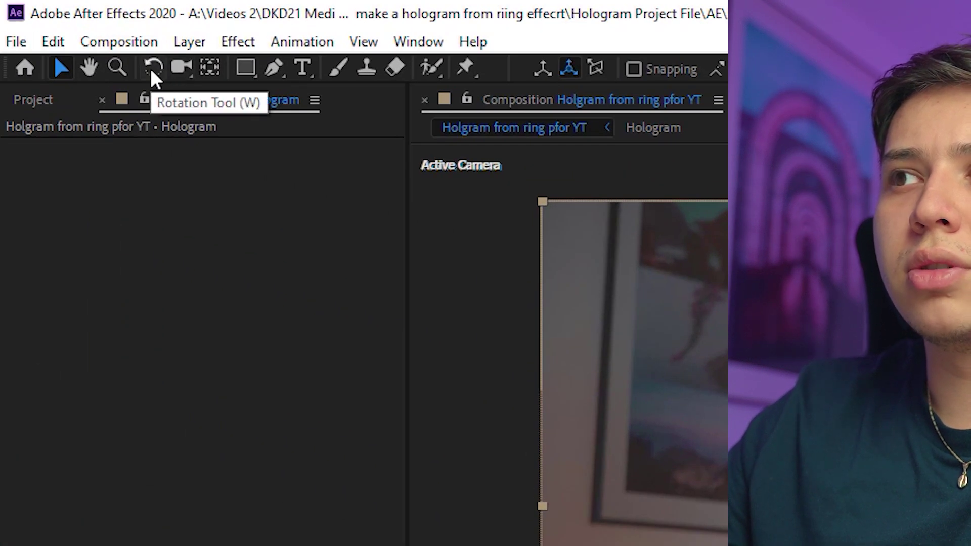
{"action": "left_click", "coordinate": [152, 74]}
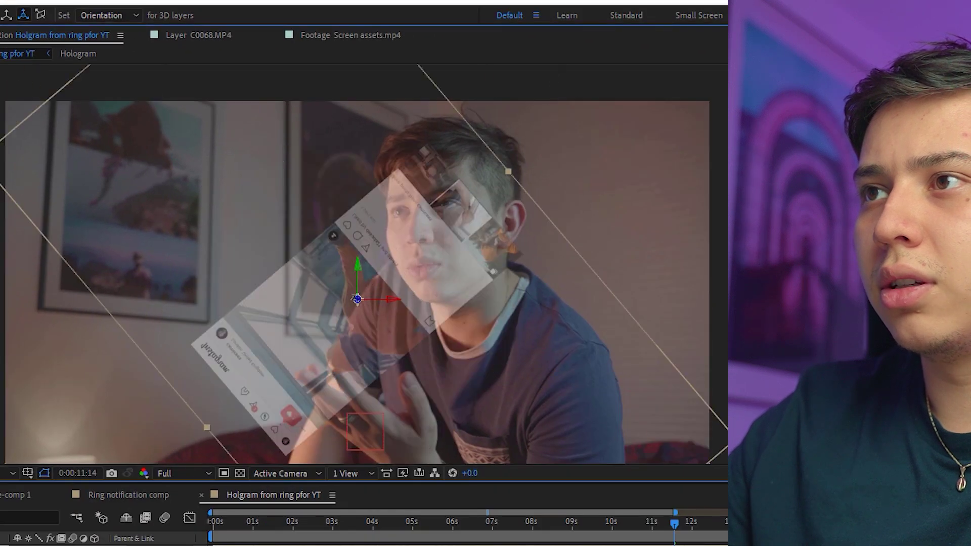
{"action": "key", "text": "ctrl+z"}
{"action": "left_click_drag", "start_coordinate": [357, 273], "coordinate": [345, 277]}
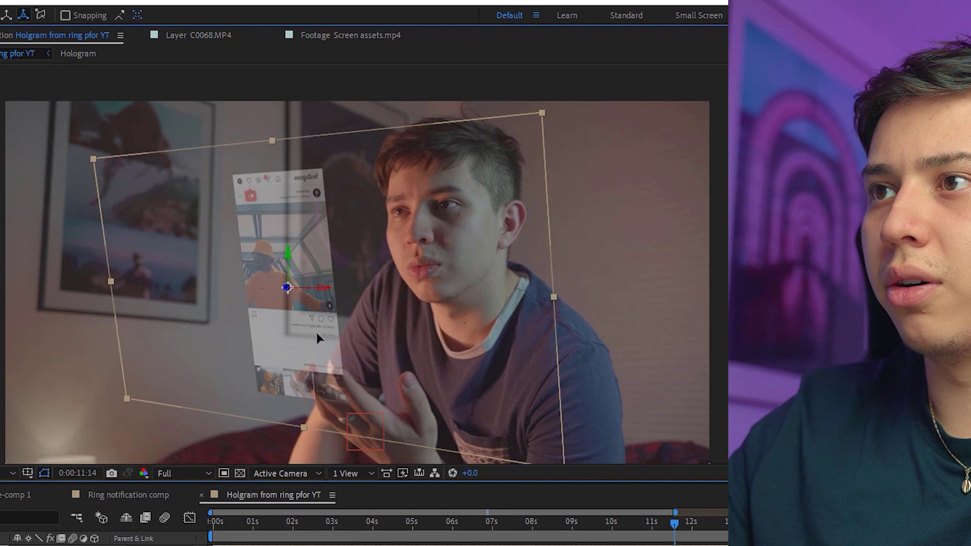
{"action": "left_click_drag", "start_coordinate": [317, 332], "coordinate": [328, 291]}
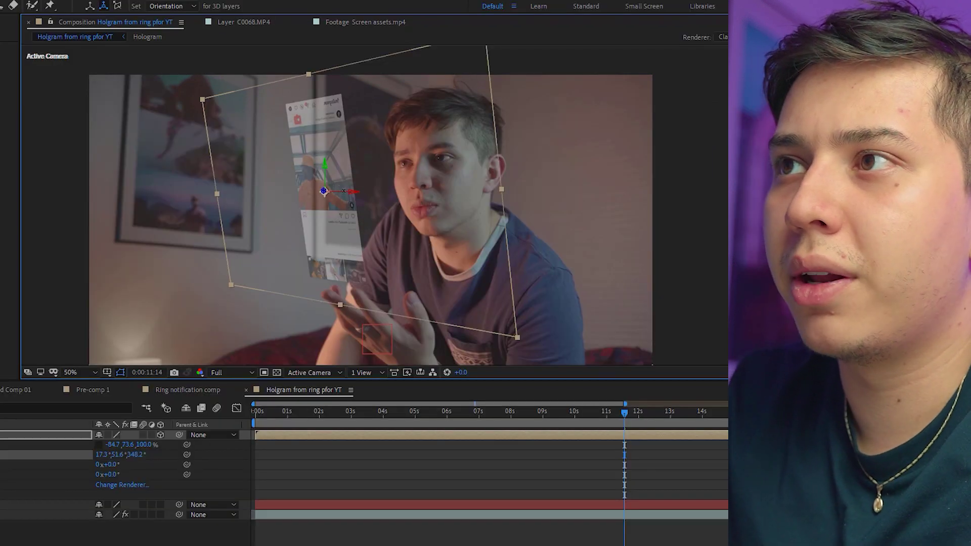
{"action": "mouse_move", "coordinate": [345, 191]}
{"action": "left_mouse_down"}
{"action": "mouse_move", "coordinate": [334, 191]}
{"action": "mouse_move", "coordinate": [348, 202]}
{"action": "left_mouse_up"}
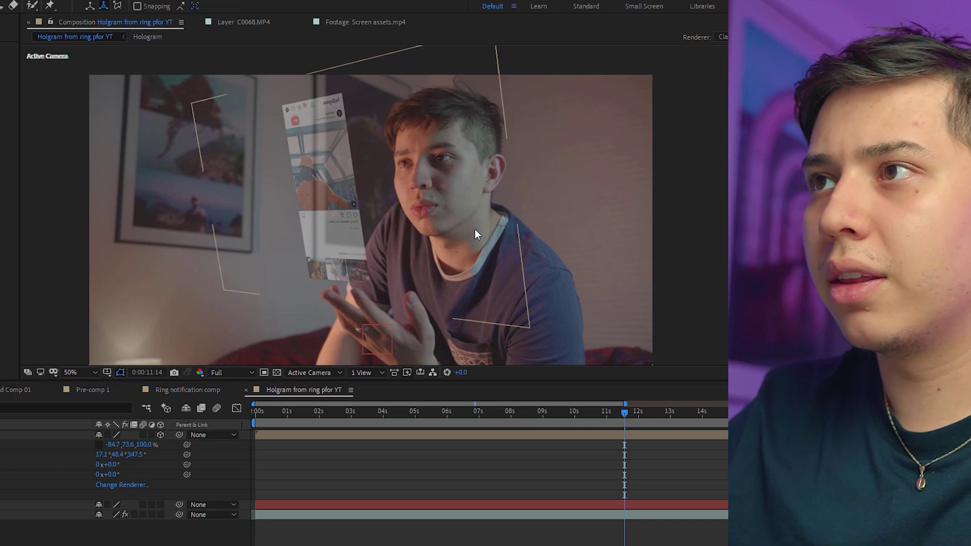
{"action": "scroll", "coordinate": [475, 229], "scroll_direction": "down", "scroll_amount": 2}
{"action": "left_click", "coordinate": [541, 194]}
{"action": "scroll", "coordinate": [385, 187], "scroll_direction": "up", "scroll_amount": 2}
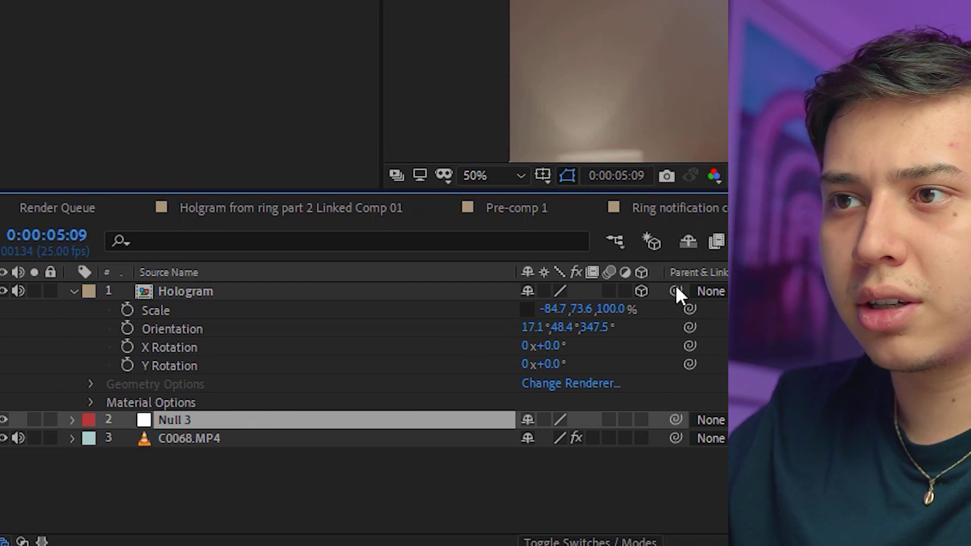
- Parent the Hologram layer to the tracked null layer so it follows the ring
{"action": "left_click_drag", "start_coordinate": [679, 289], "coordinate": [440, 389]}
{"action": "left_click_drag", "start_coordinate": [177, 419], "coordinate": [177, 419]}
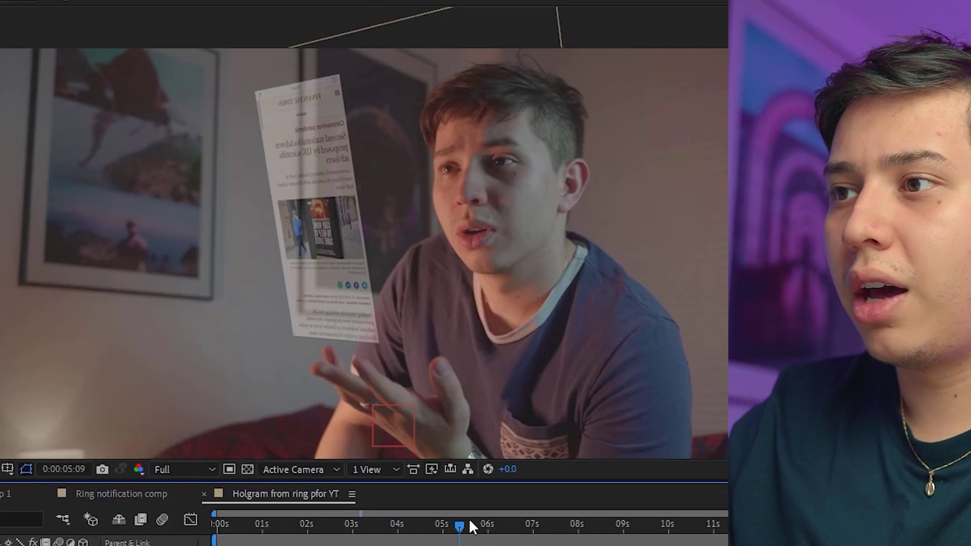
{"action": "mouse_move", "coordinate": [468, 521]}
{"action": "left_mouse_down"}
{"action": "mouse_move", "coordinate": [460, 526]}
{"action": "mouse_move", "coordinate": [480, 527]}
{"action": "mouse_move", "coordinate": [423, 541]}
{"action": "mouse_move", "coordinate": [479, 535]}
{"action": "left_mouse_up"}
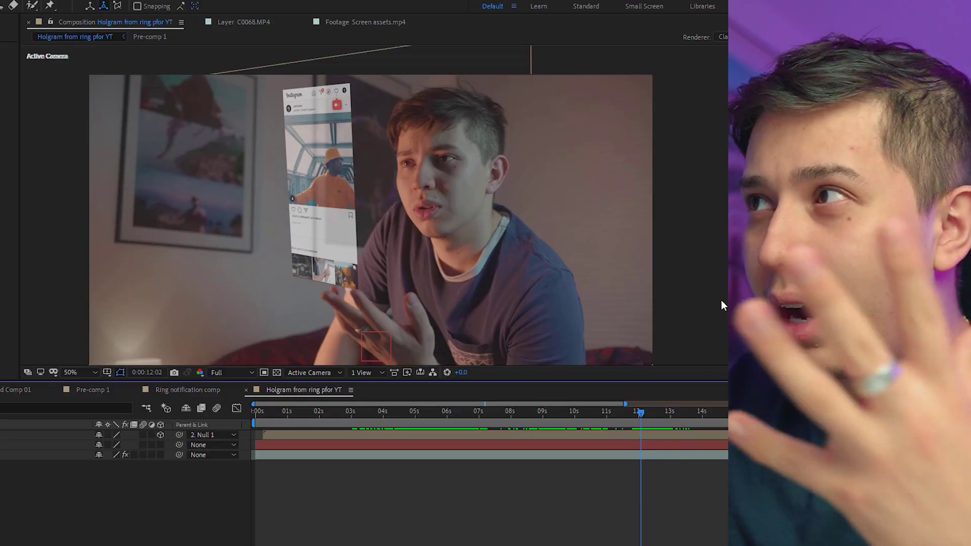
- Find the TV animation presets, apply Bad TV 3 - weak to the hologram layer, and inspect the distortion up close
{"action": "left_click", "coordinate": [592, 178]}
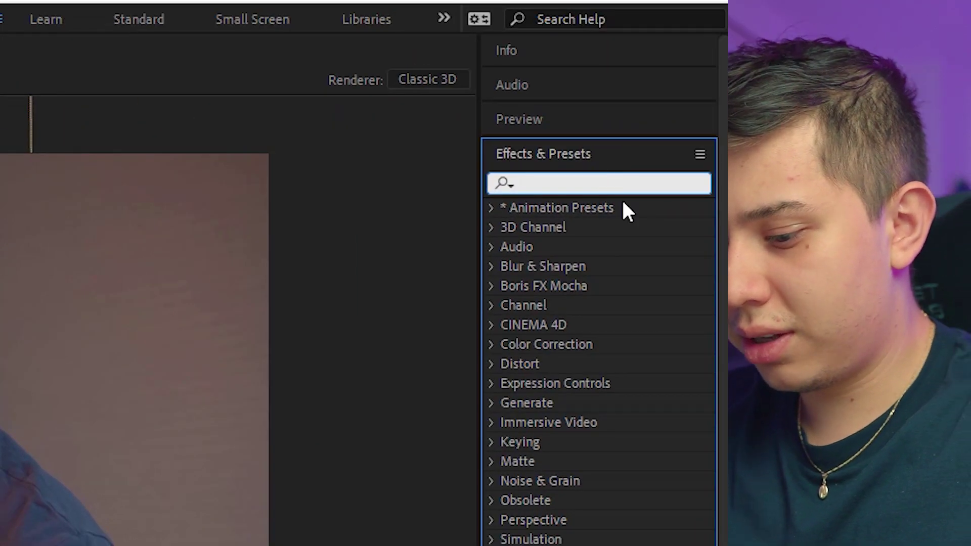
{"action": "type", "text": "tv"}
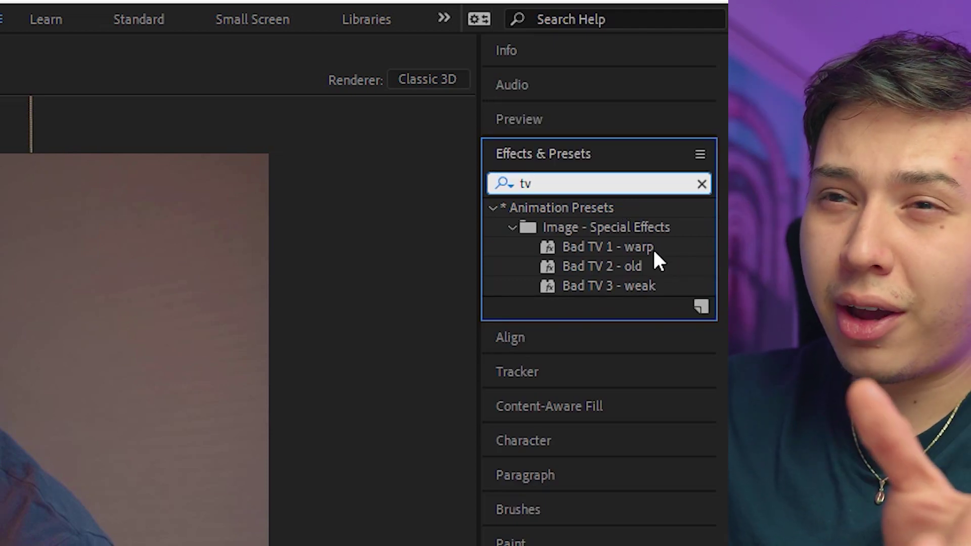
{"action": "left_click", "coordinate": [654, 248]}
{"action": "left_click_drag", "start_coordinate": [626, 281], "coordinate": [303, 213]}
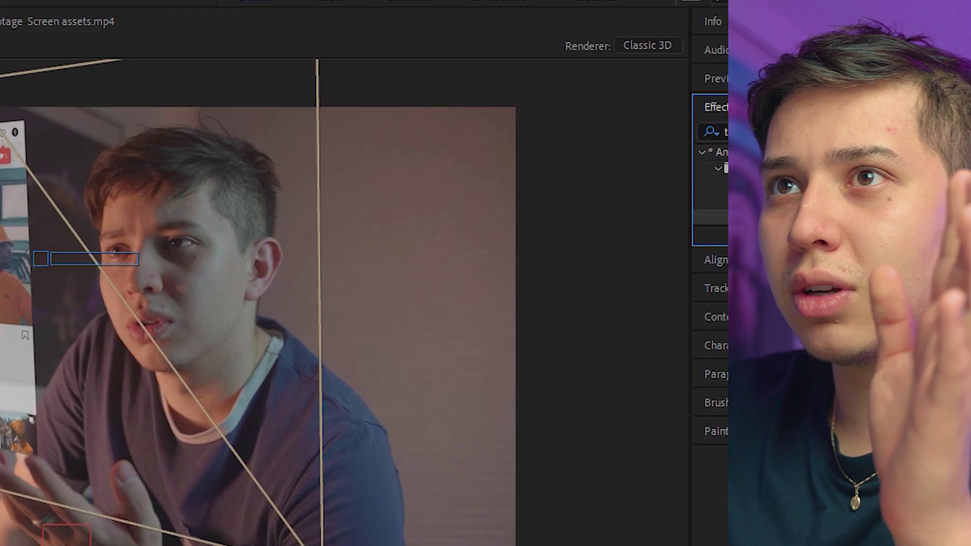
{"action": "scroll", "coordinate": [353, 134], "scroll_direction": "up", "scroll_amount": 2}
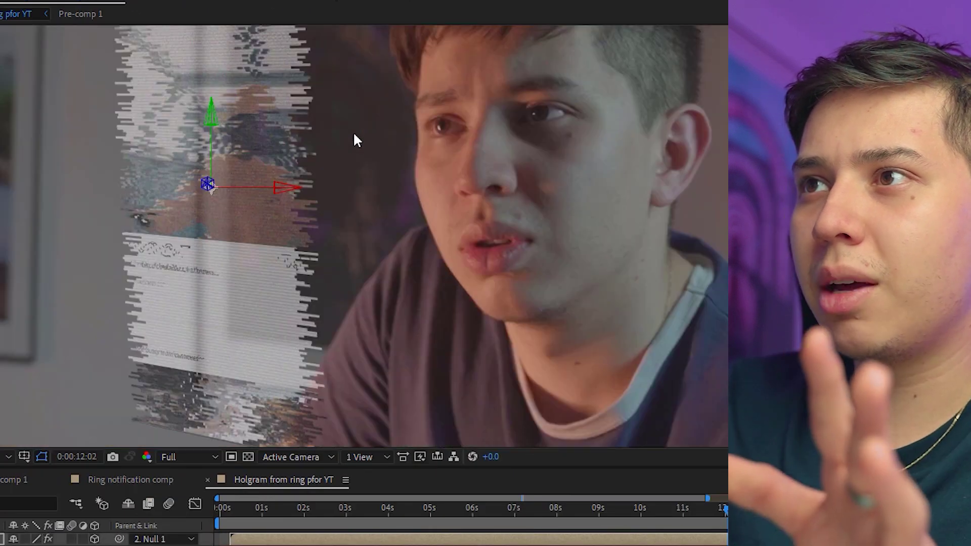
{"action": "scroll", "coordinate": [329, 154], "scroll_direction": "down", "scroll_amount": 1}
{"action": "left_click_drag", "start_coordinate": [360, 254], "coordinate": [472, 278]}
{"action": "key", "text": "Page_Up"}
{"action": "scroll", "coordinate": [472, 279], "scroll_direction": "up", "scroll_amount": 1}
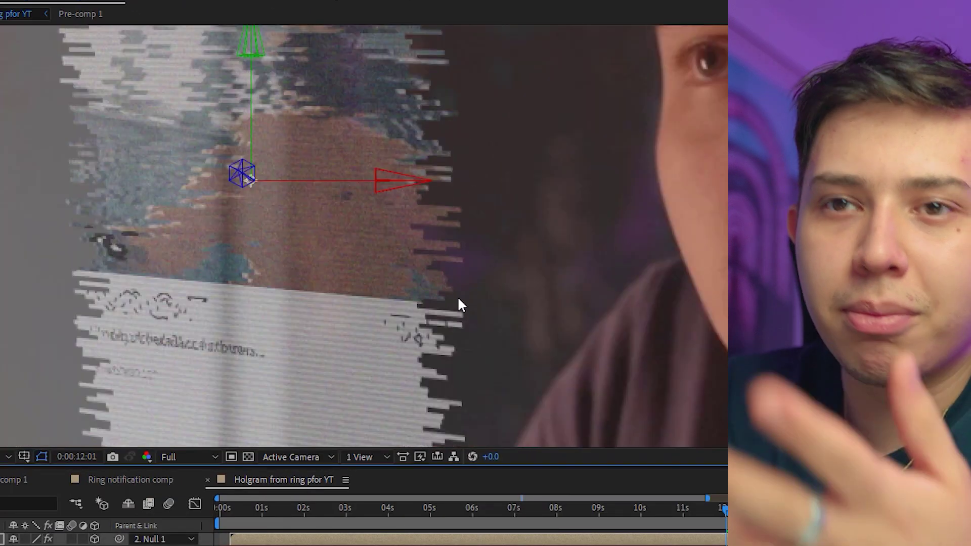
{"action": "scroll", "coordinate": [458, 291], "scroll_direction": "down", "scroll_amount": 1}
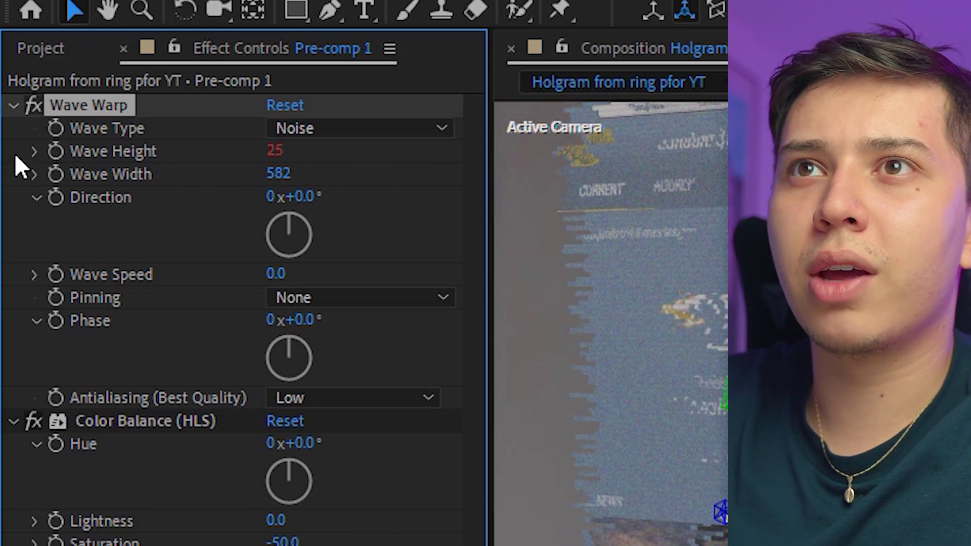
- Remove the expression driving Wave Warp's Wave Height
{"action": "left_click", "coordinate": [54, 153], "text": "alt"}
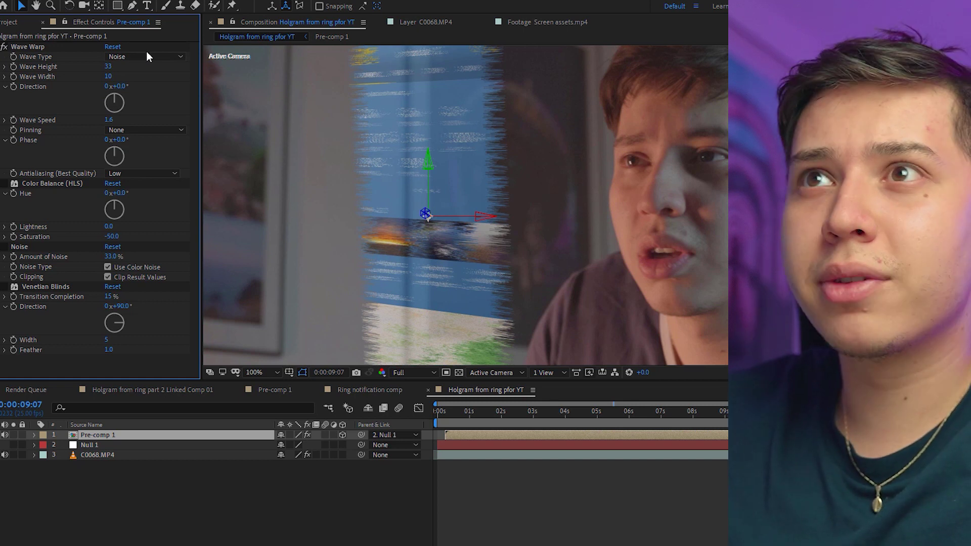
- Try the Sine and Circle wave types in Wave Warp, and return to Noise
{"action": "left_click", "coordinate": [156, 56]}
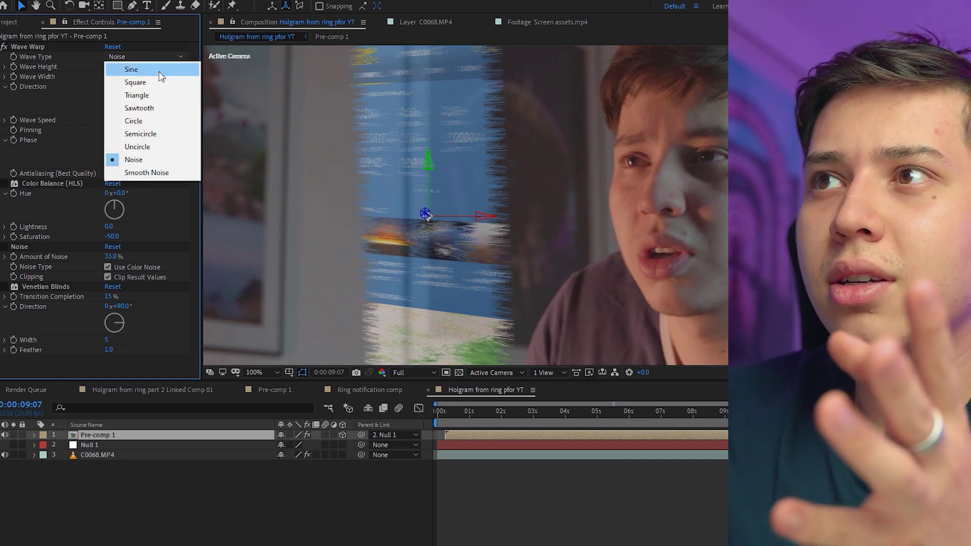
{"action": "left_click", "coordinate": [159, 71]}
{"action": "left_click", "coordinate": [159, 58]}
{"action": "left_click", "coordinate": [152, 121]}
{"action": "left_click", "coordinate": [148, 57]}
{"action": "left_click", "coordinate": [141, 162]}
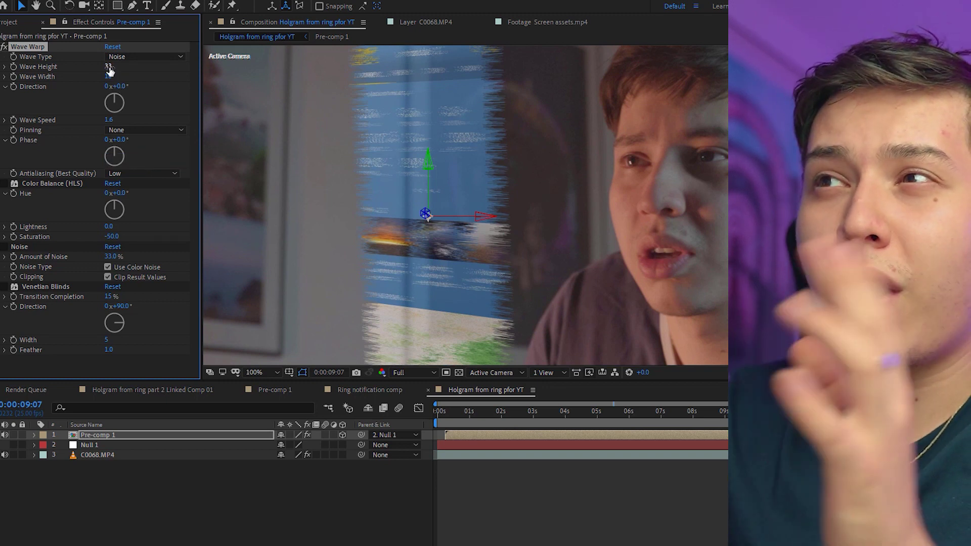
- Set Wave Warp's height to 12, width to 7 and speed to 0.8, and enable the Venetian Blinds scan lines
{"action": "mouse_move", "coordinate": [122, 67]}
{"action": "left_mouse_down"}
{"action": "mouse_move", "coordinate": [254, 125]}
{"action": "mouse_move", "coordinate": [123, 126]}
{"action": "left_mouse_up"}
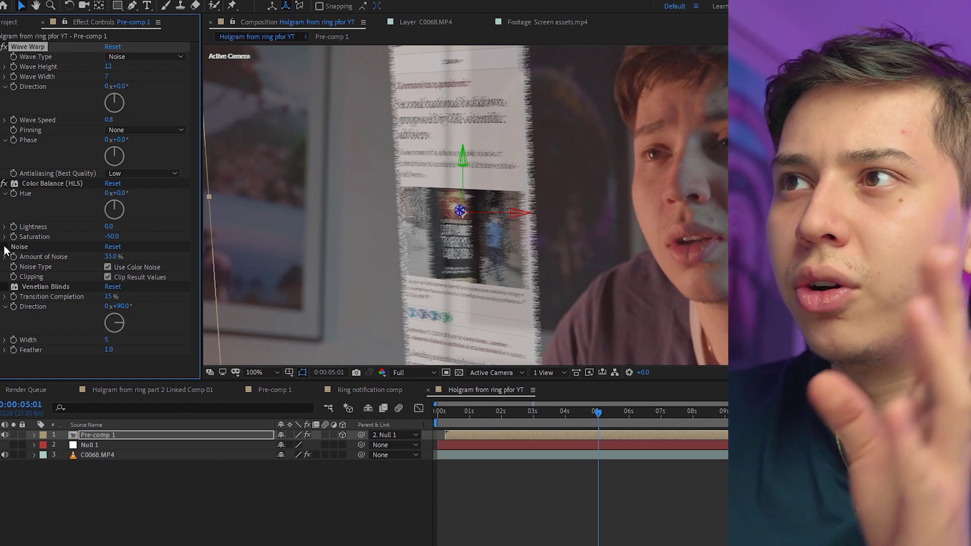
{"action": "left_click", "coordinate": [5, 287]}
{"action": "scroll", "coordinate": [581, 130], "scroll_direction": "up", "scroll_amount": 3}
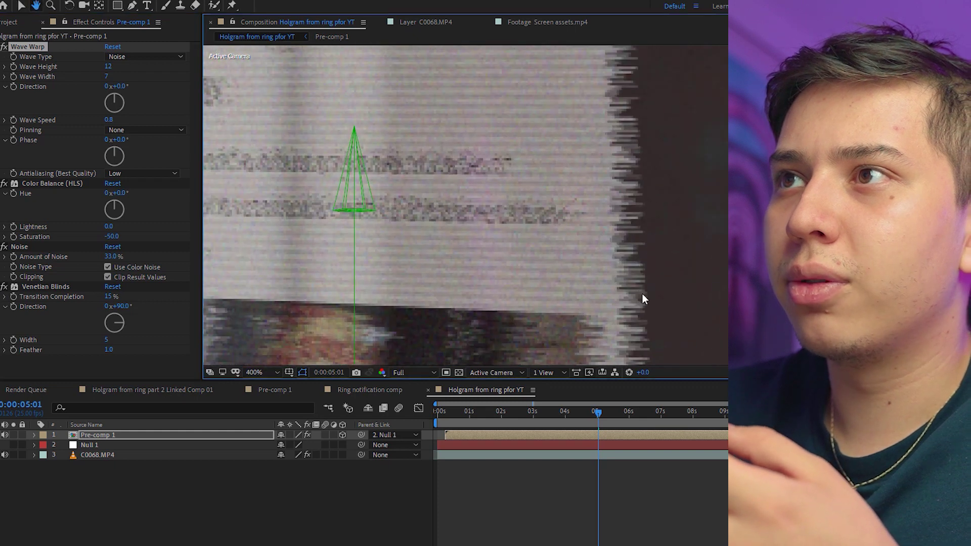
{"action": "scroll", "coordinate": [565, 181], "scroll_direction": "down", "scroll_amount": 3}
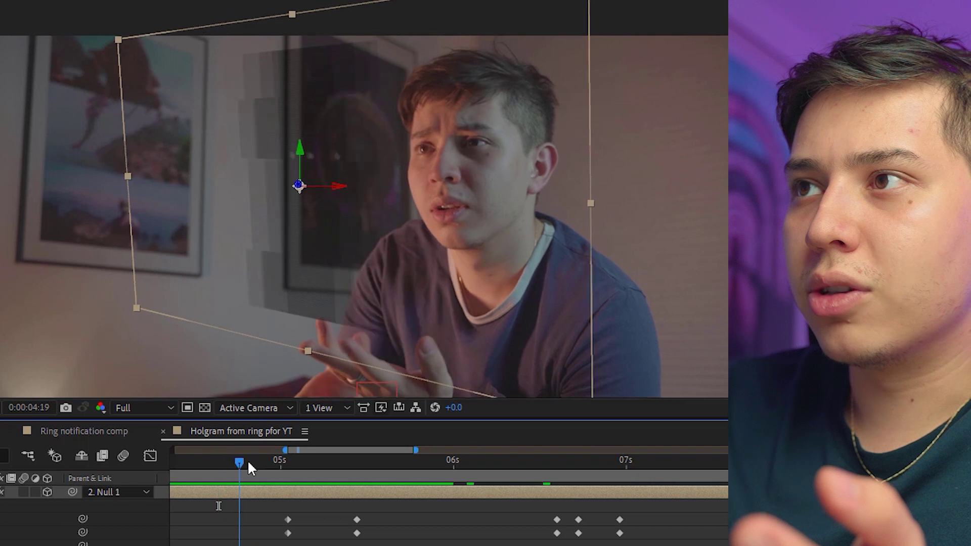
- Keyframe Wave Warp's Wave Height and Wave Width down to 3 after the opening glitch, and scrub through the screen change to check it
{"action": "left_click_drag", "start_coordinate": [248, 460], "coordinate": [285, 465]}
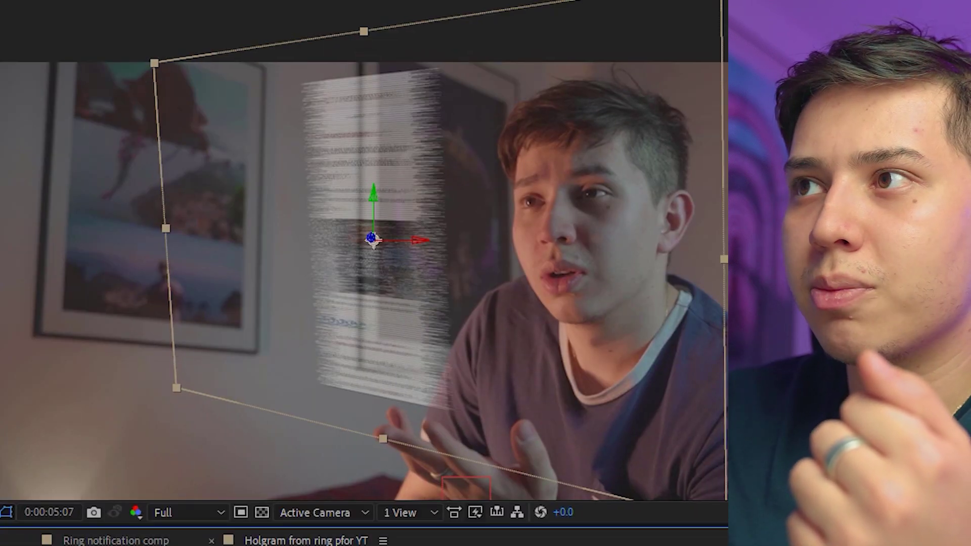
{"action": "key", "text": "ctrl+z"}
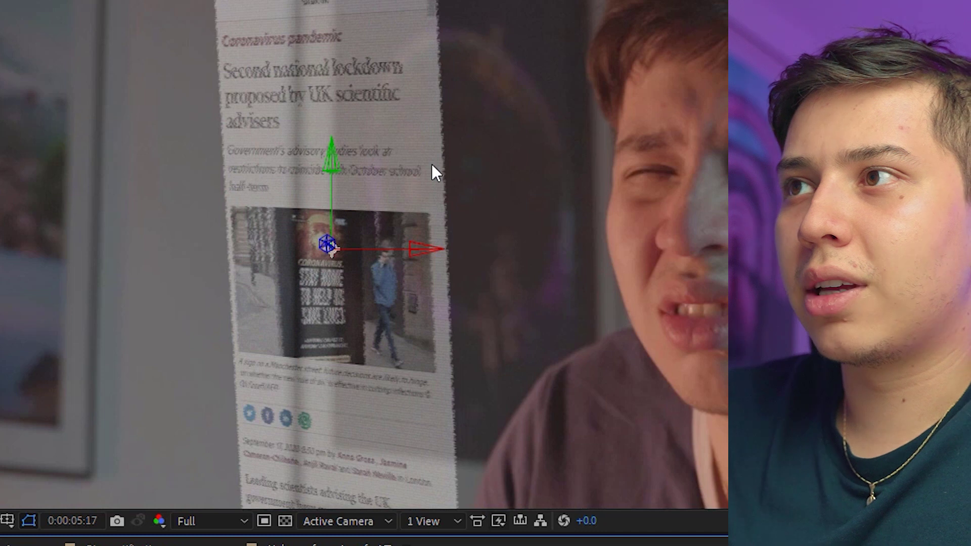
{"action": "scroll", "coordinate": [432, 164], "scroll_direction": "up", "scroll_amount": 1}
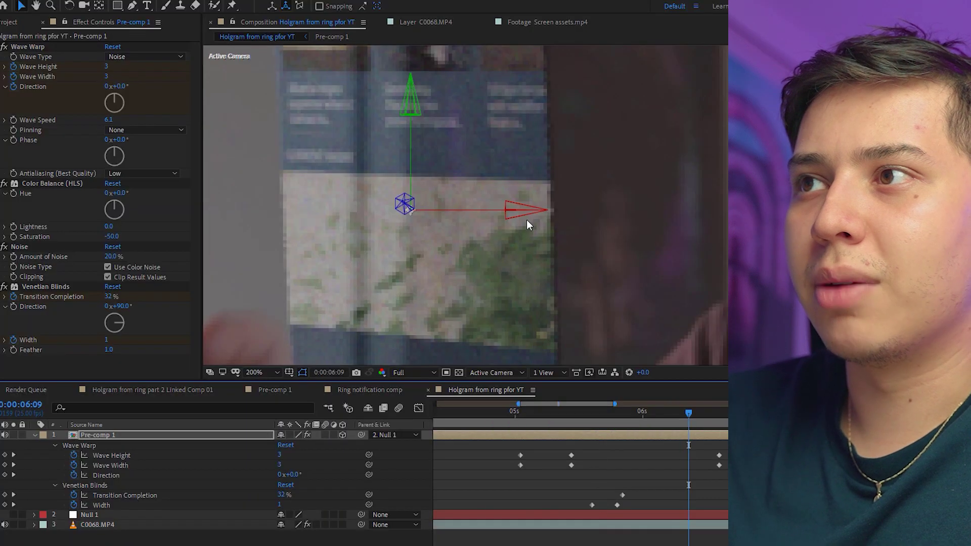
{"action": "scroll", "coordinate": [526, 220], "scroll_direction": "down", "scroll_amount": 1}
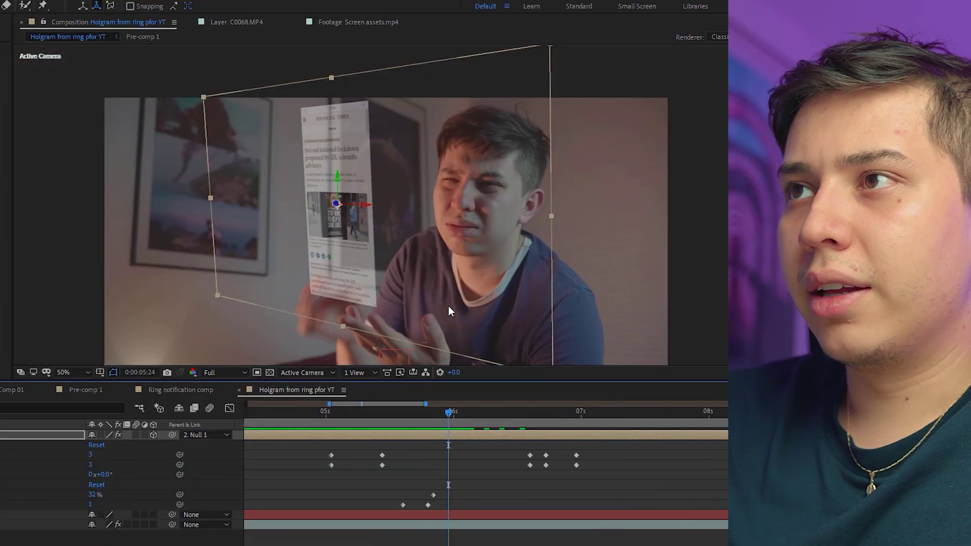
{"action": "left_click_drag", "start_coordinate": [447, 235], "coordinate": [422, 239]}
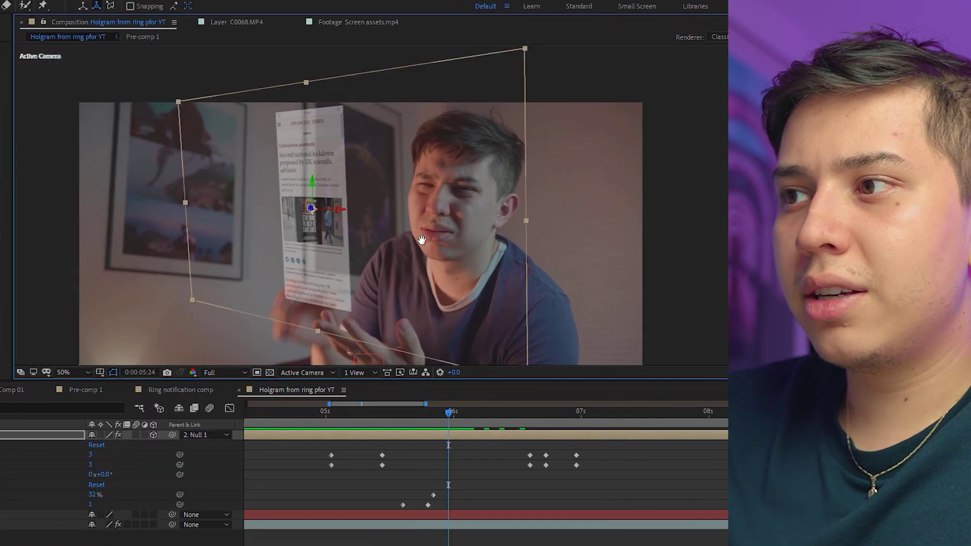
{"action": "left_click_drag", "start_coordinate": [492, 412], "coordinate": [517, 416]}
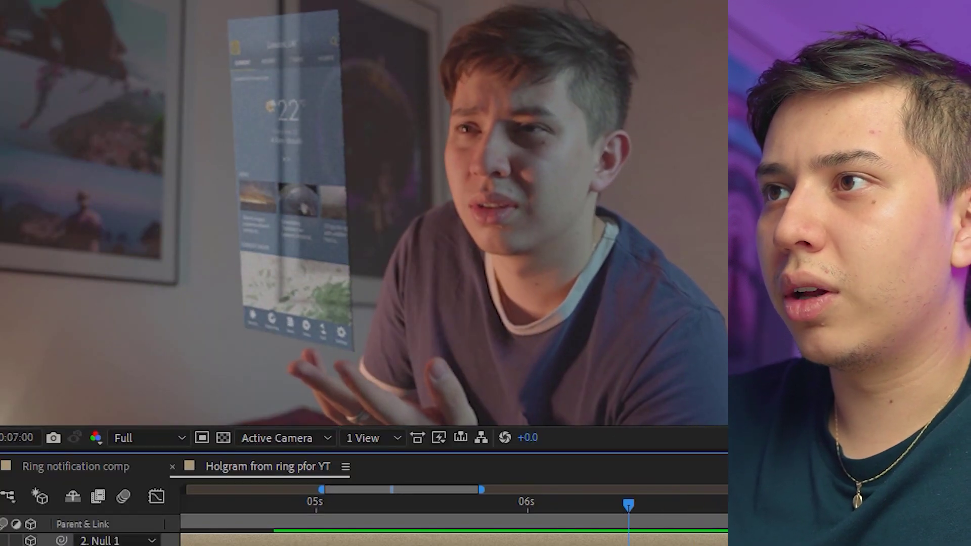
{"action": "left_click_drag", "start_coordinate": [628, 505], "coordinate": [659, 502]}
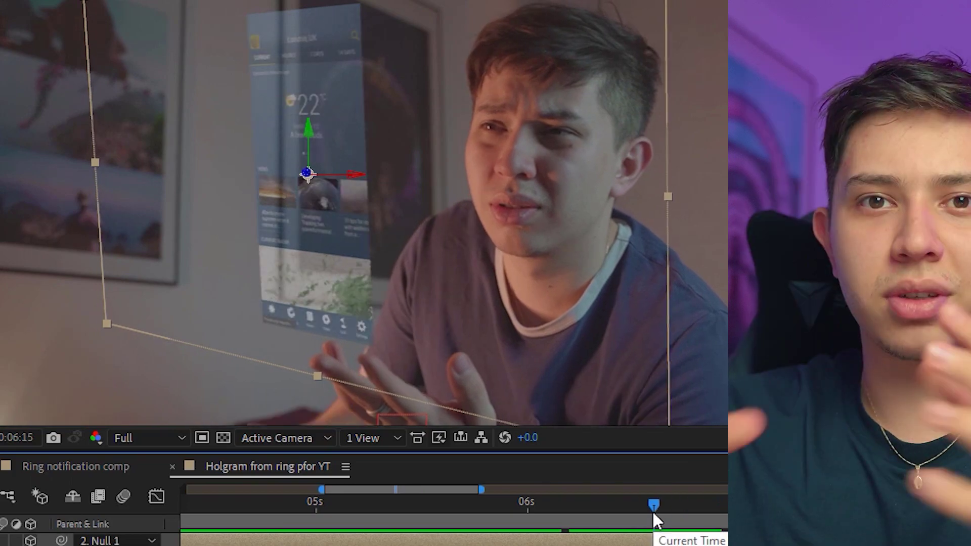